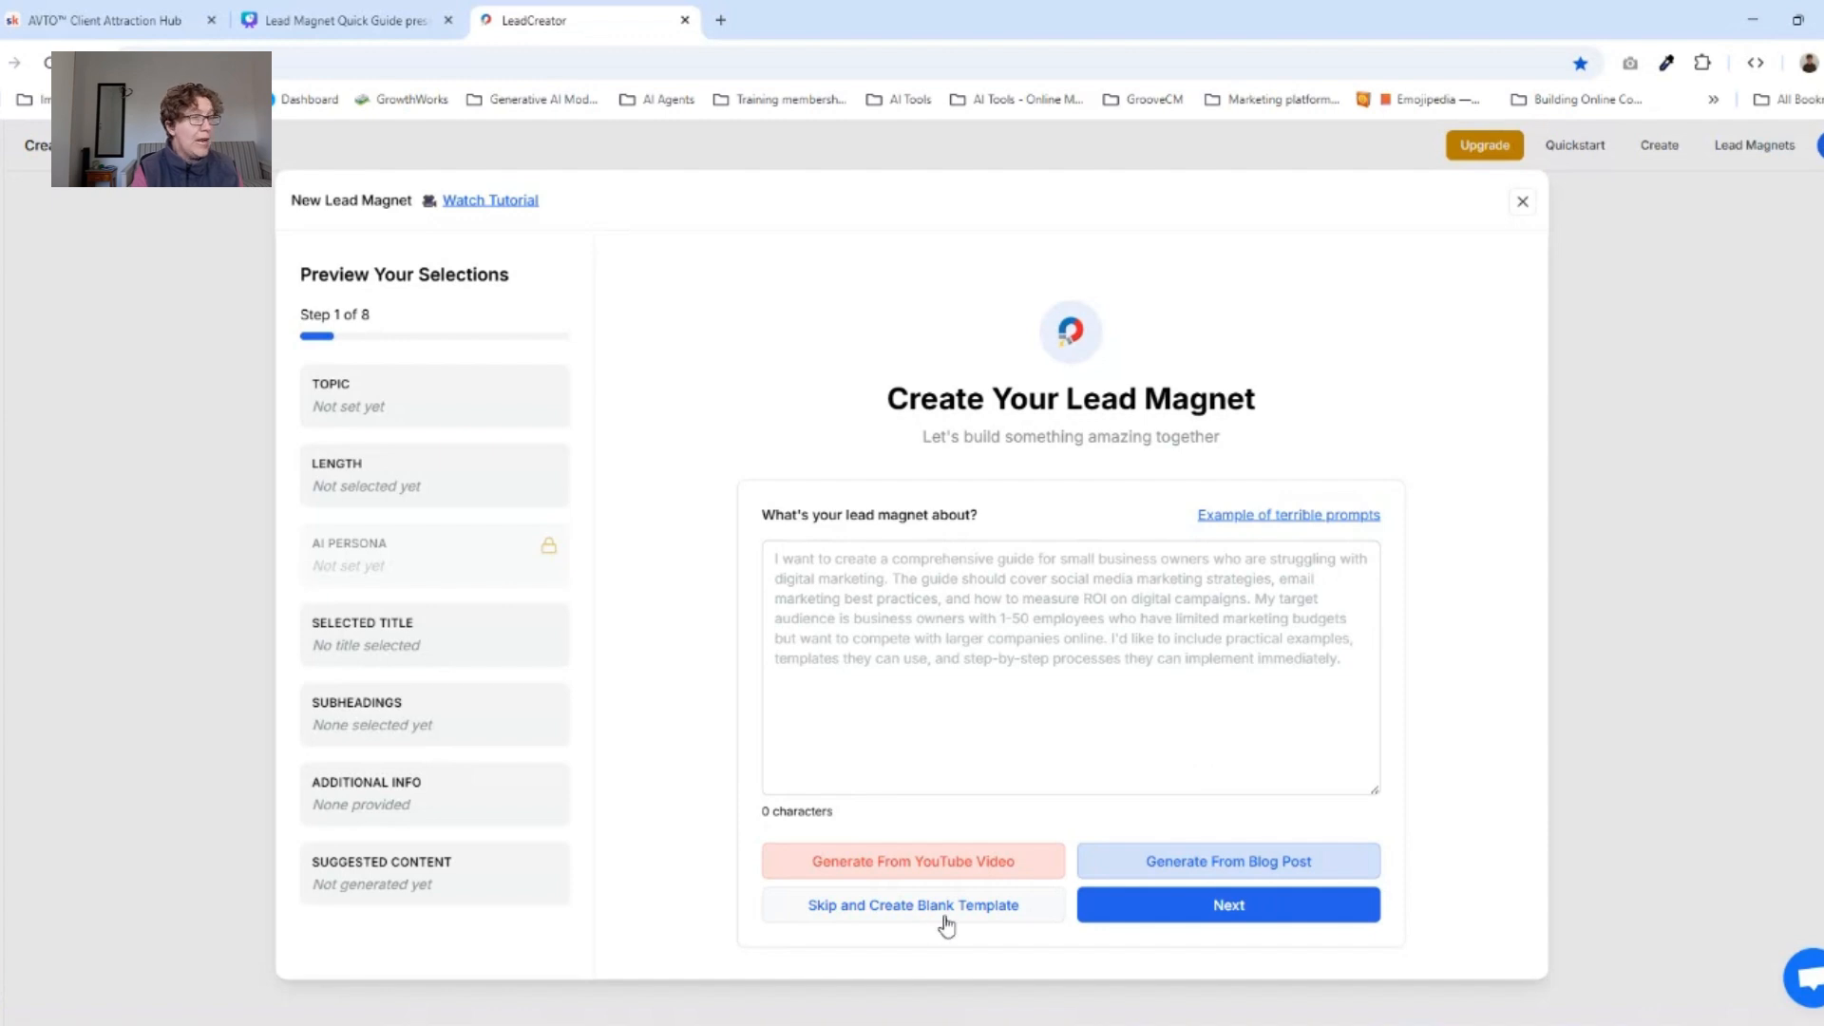
Enter "creating a lead magnet quicly using AI" as the lead magnet's topic and continue to the length options.
click(881, 562)
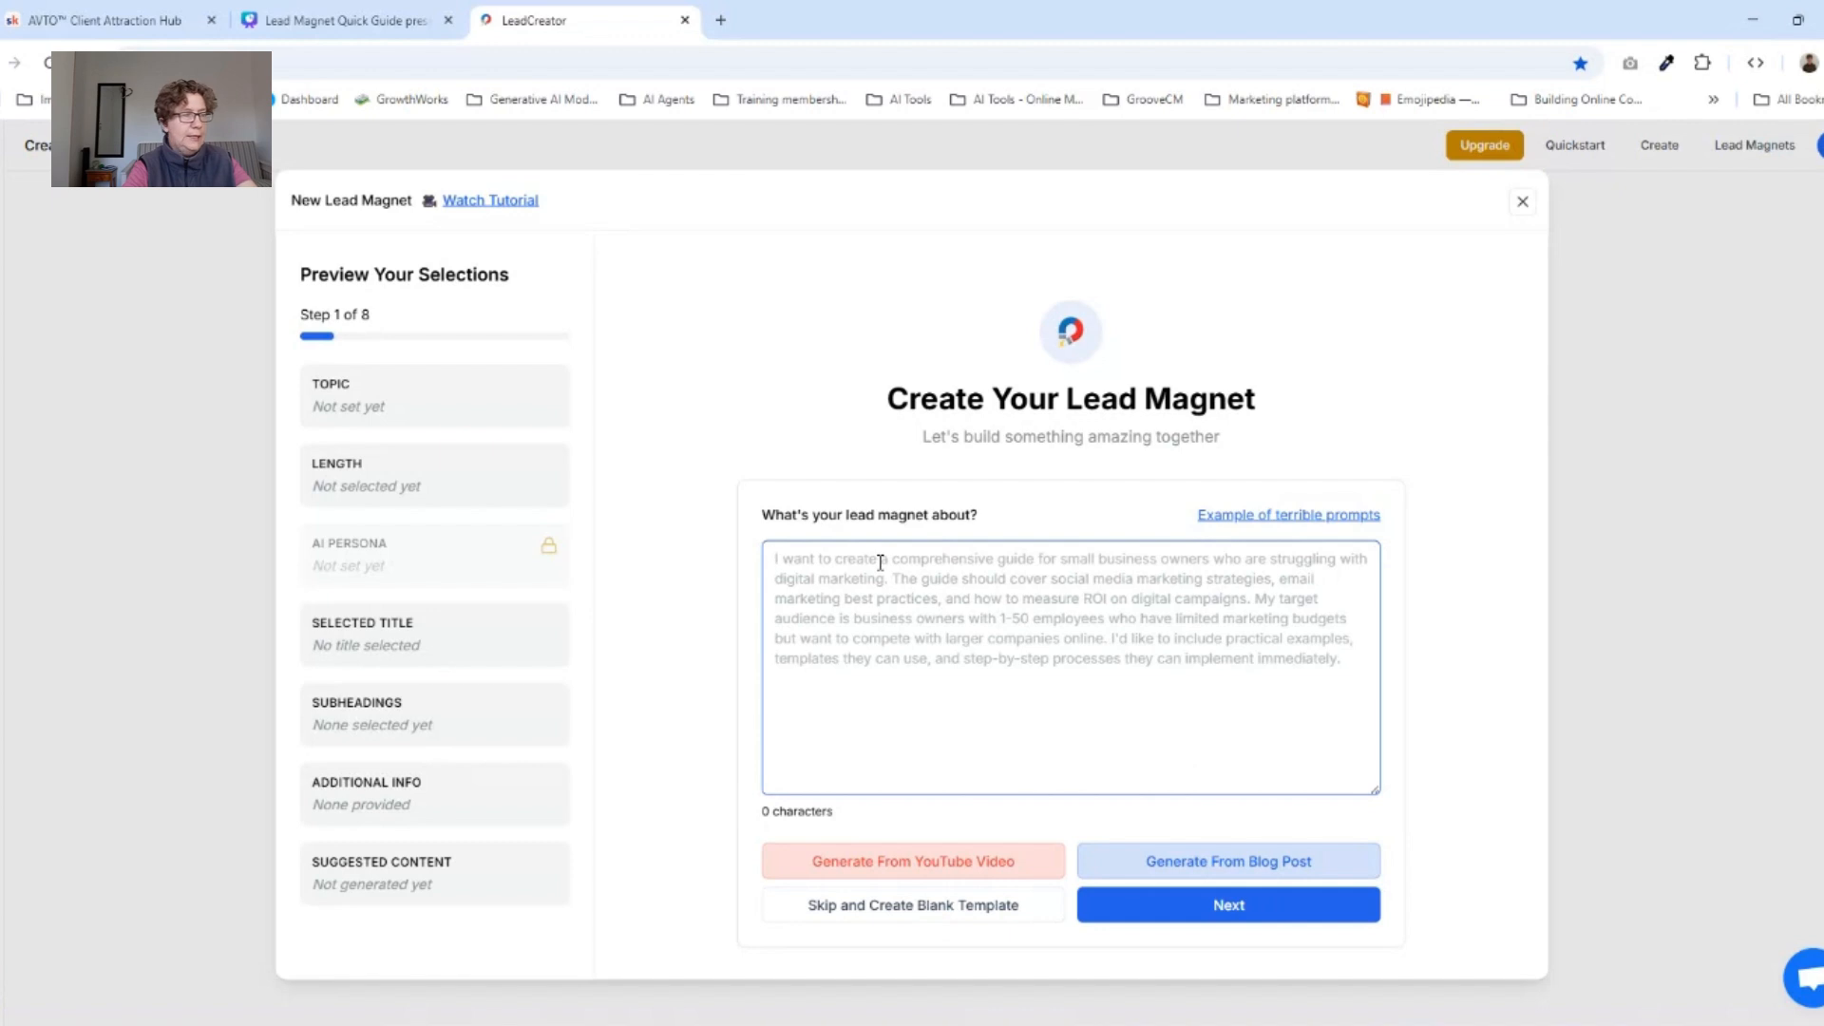
text(creating a )
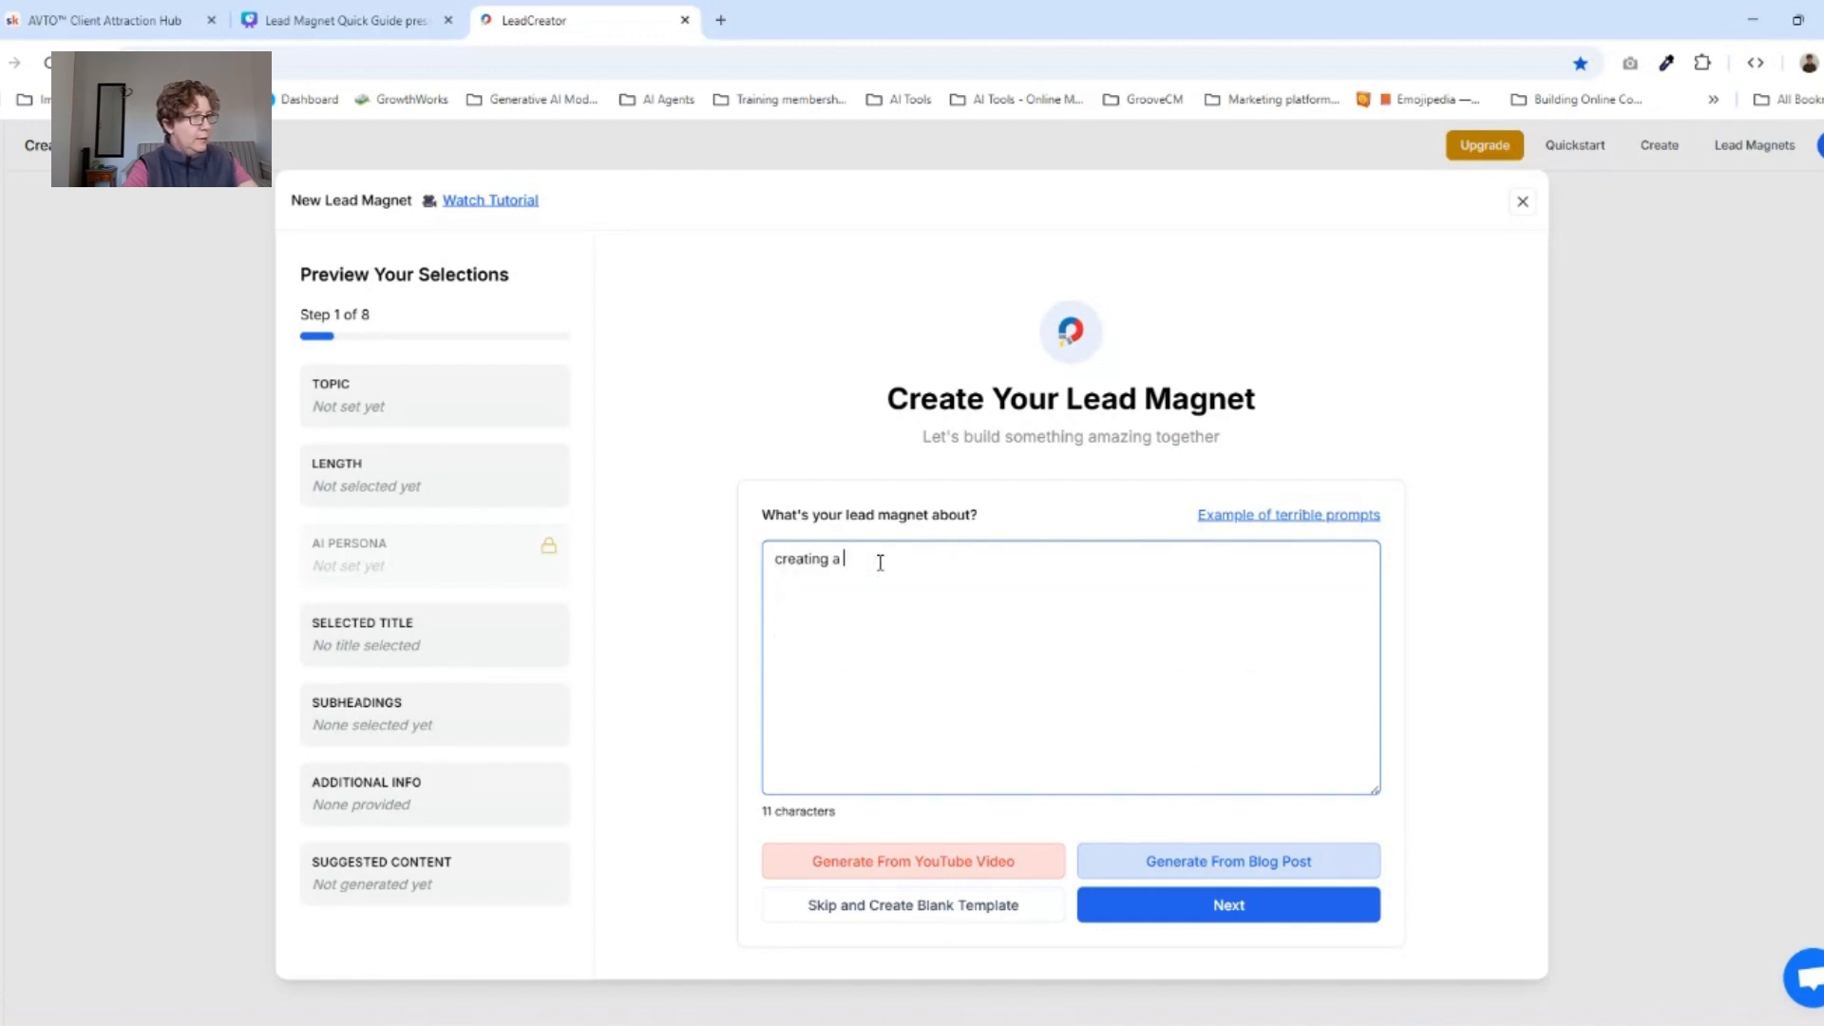
text(lead magnet )
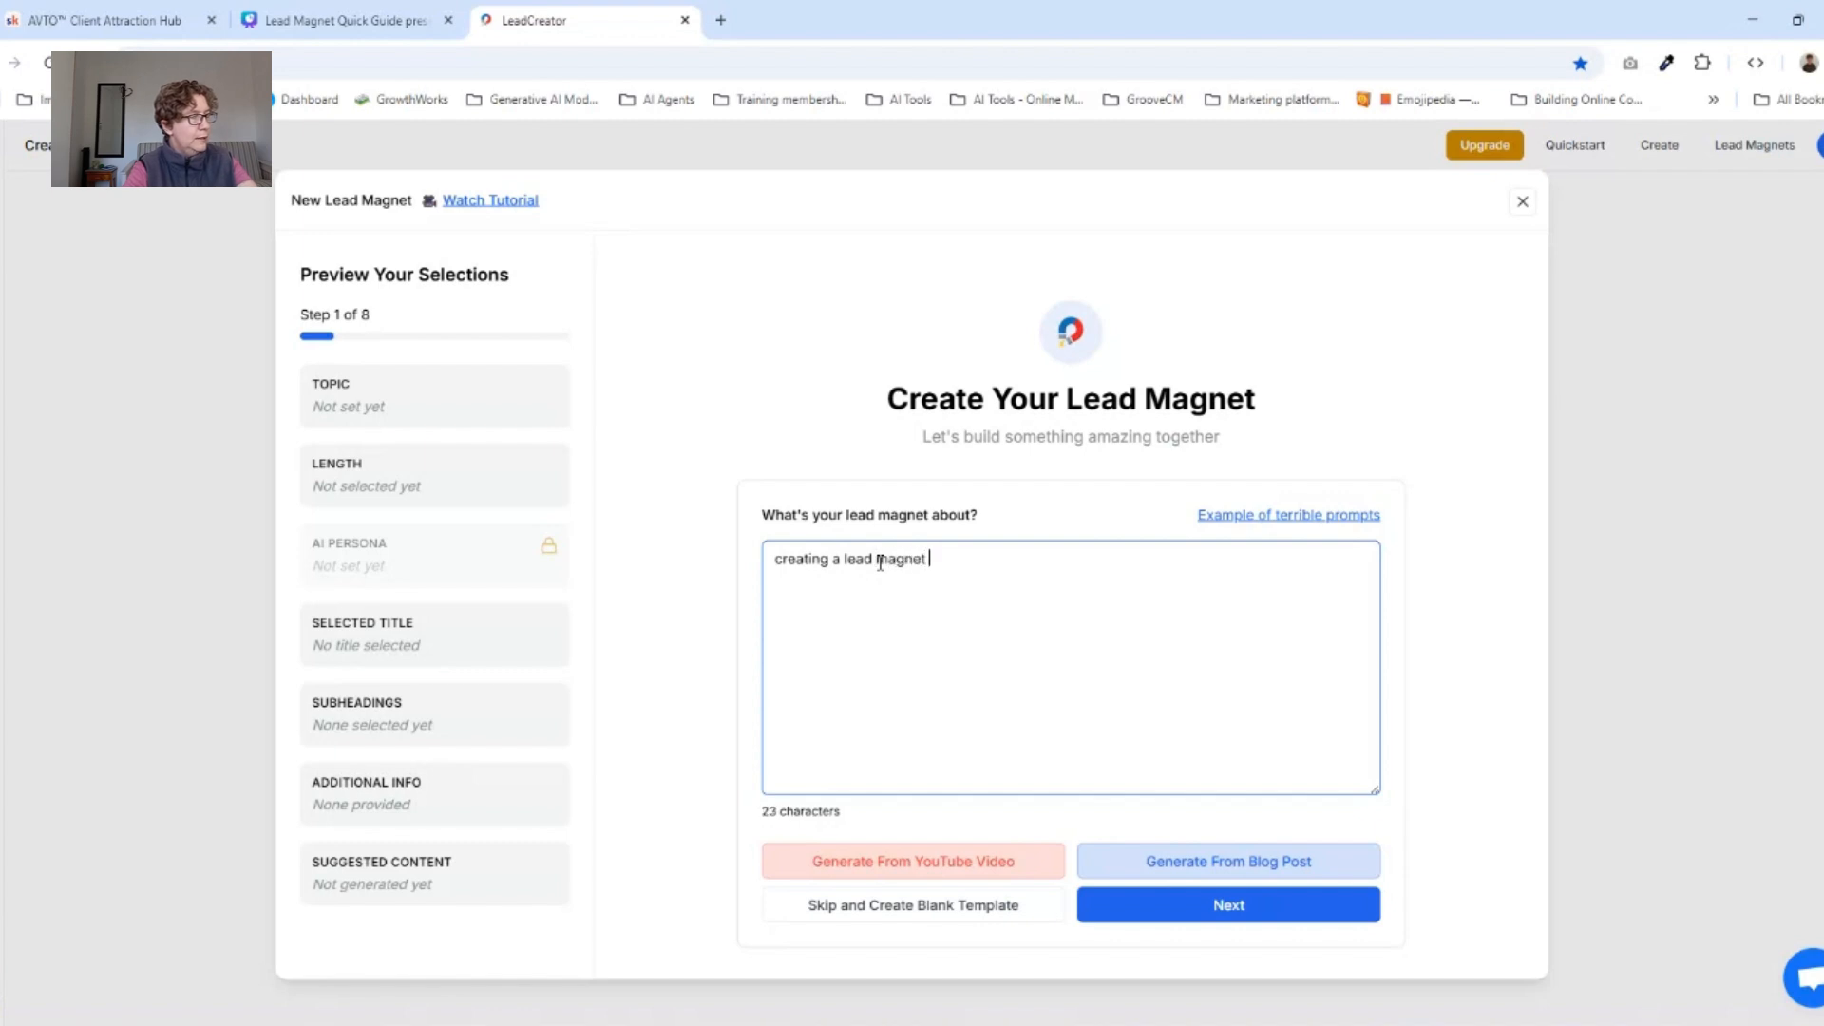
text(quickl)
key(BackSpace)
key(BackSpace)
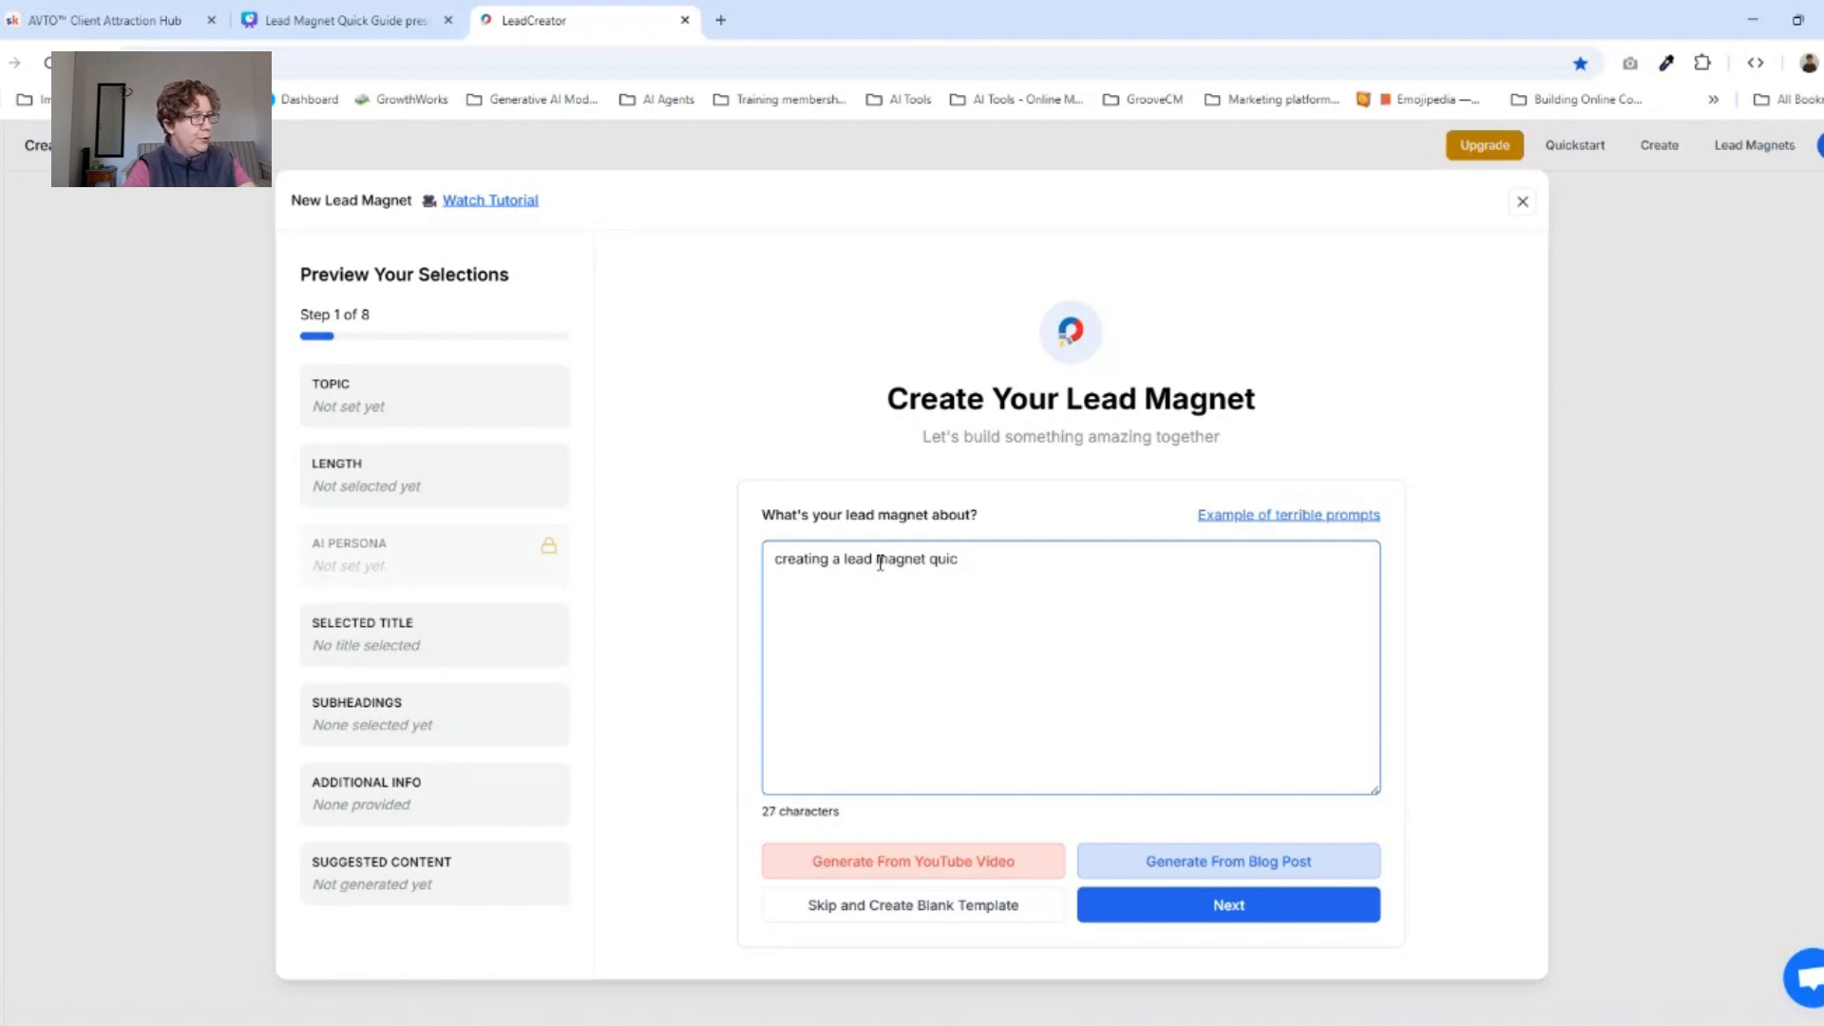
text(ky using A)
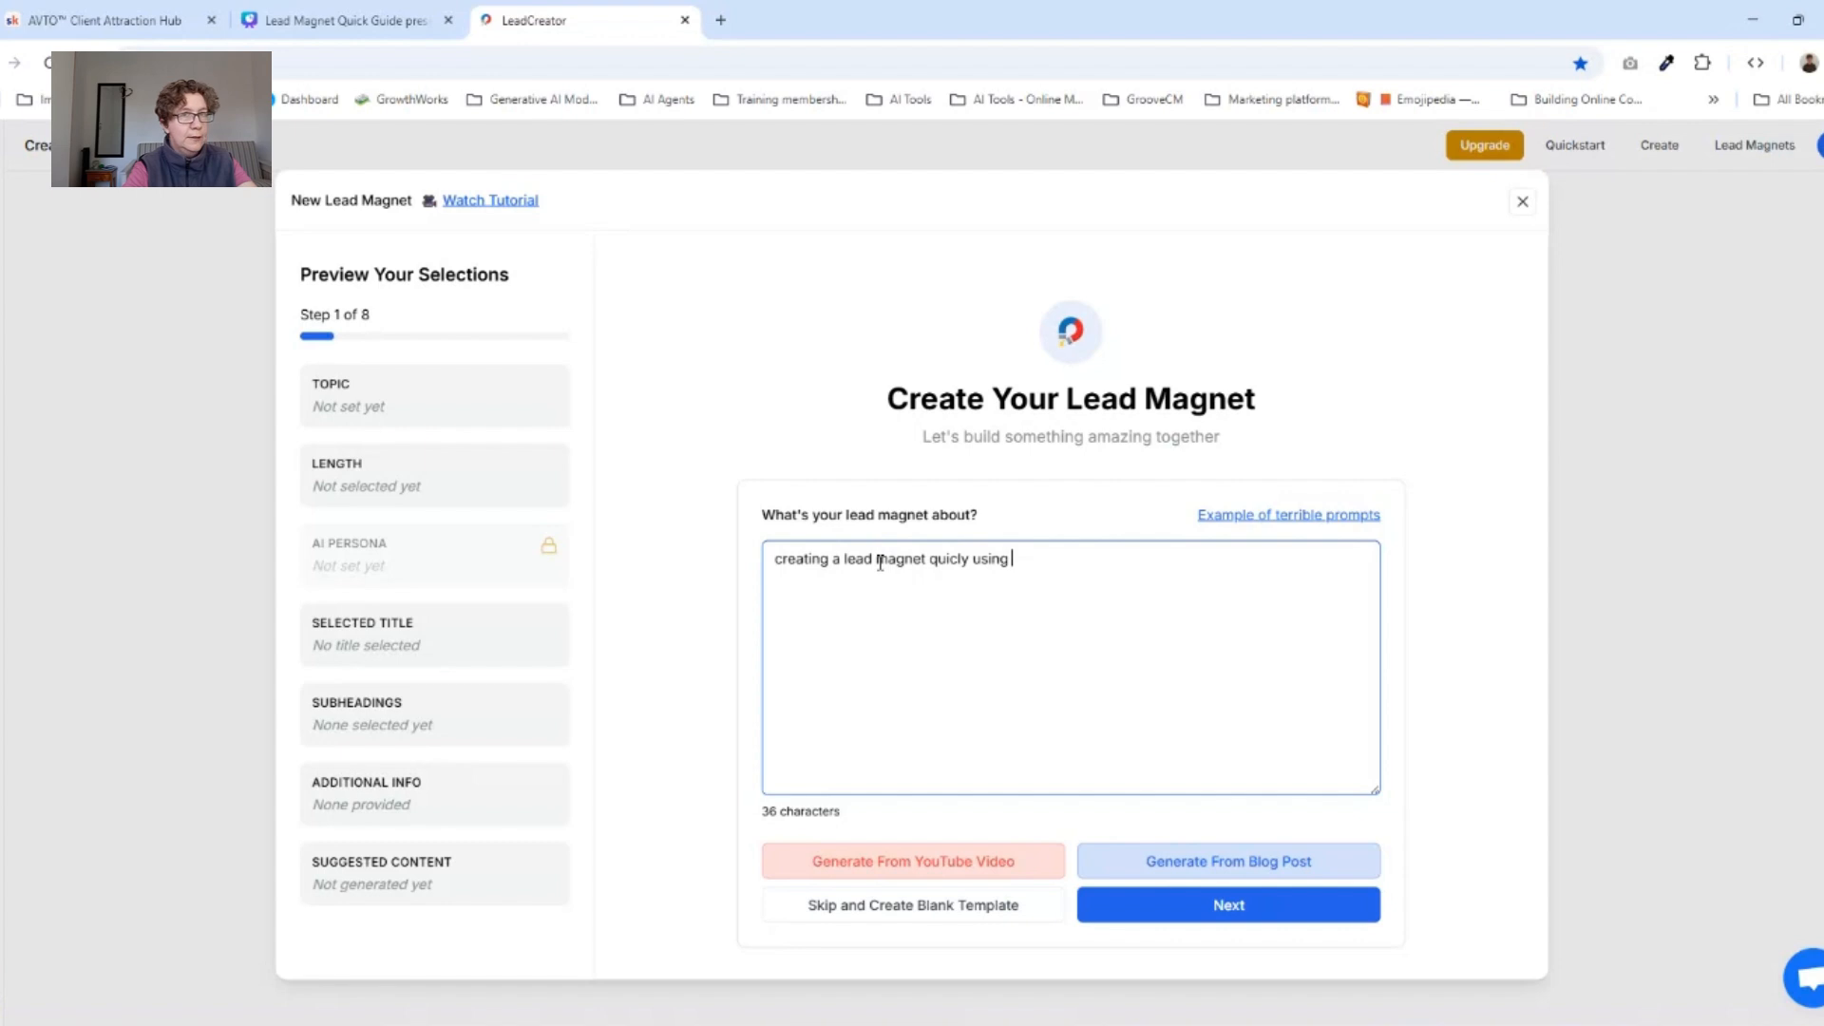
text(I)
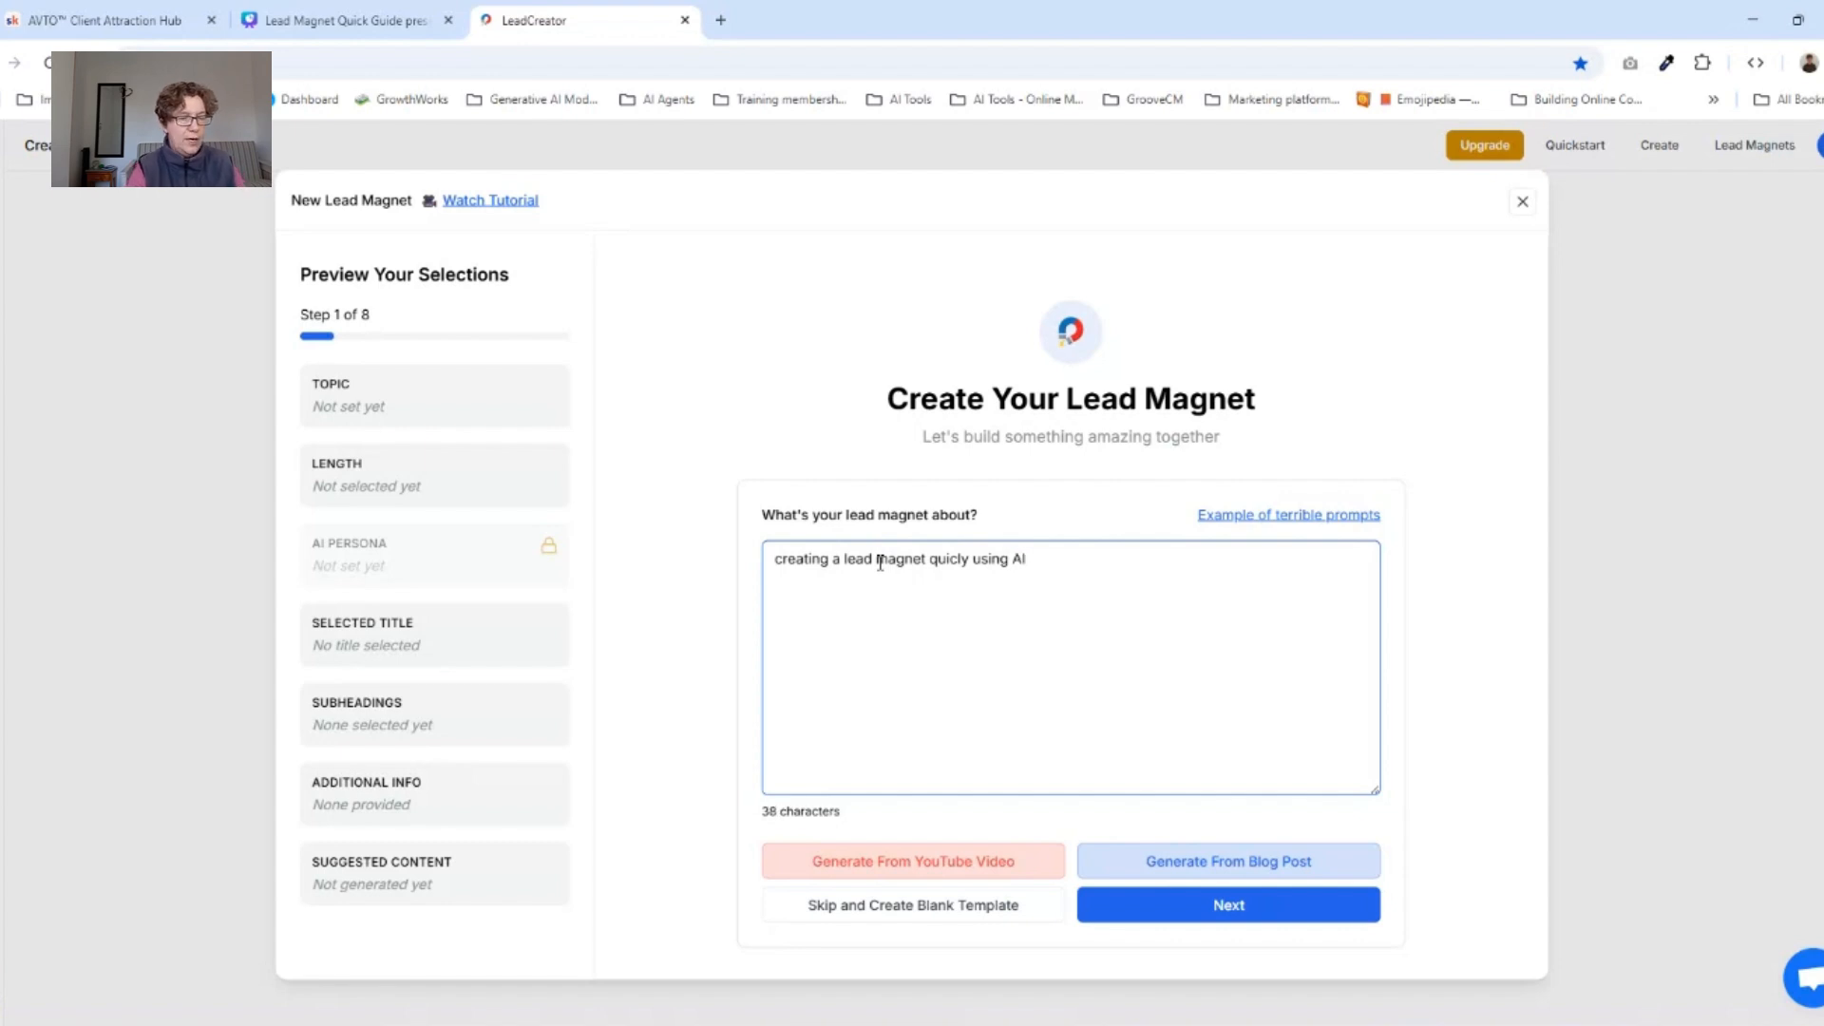
click(1143, 913)
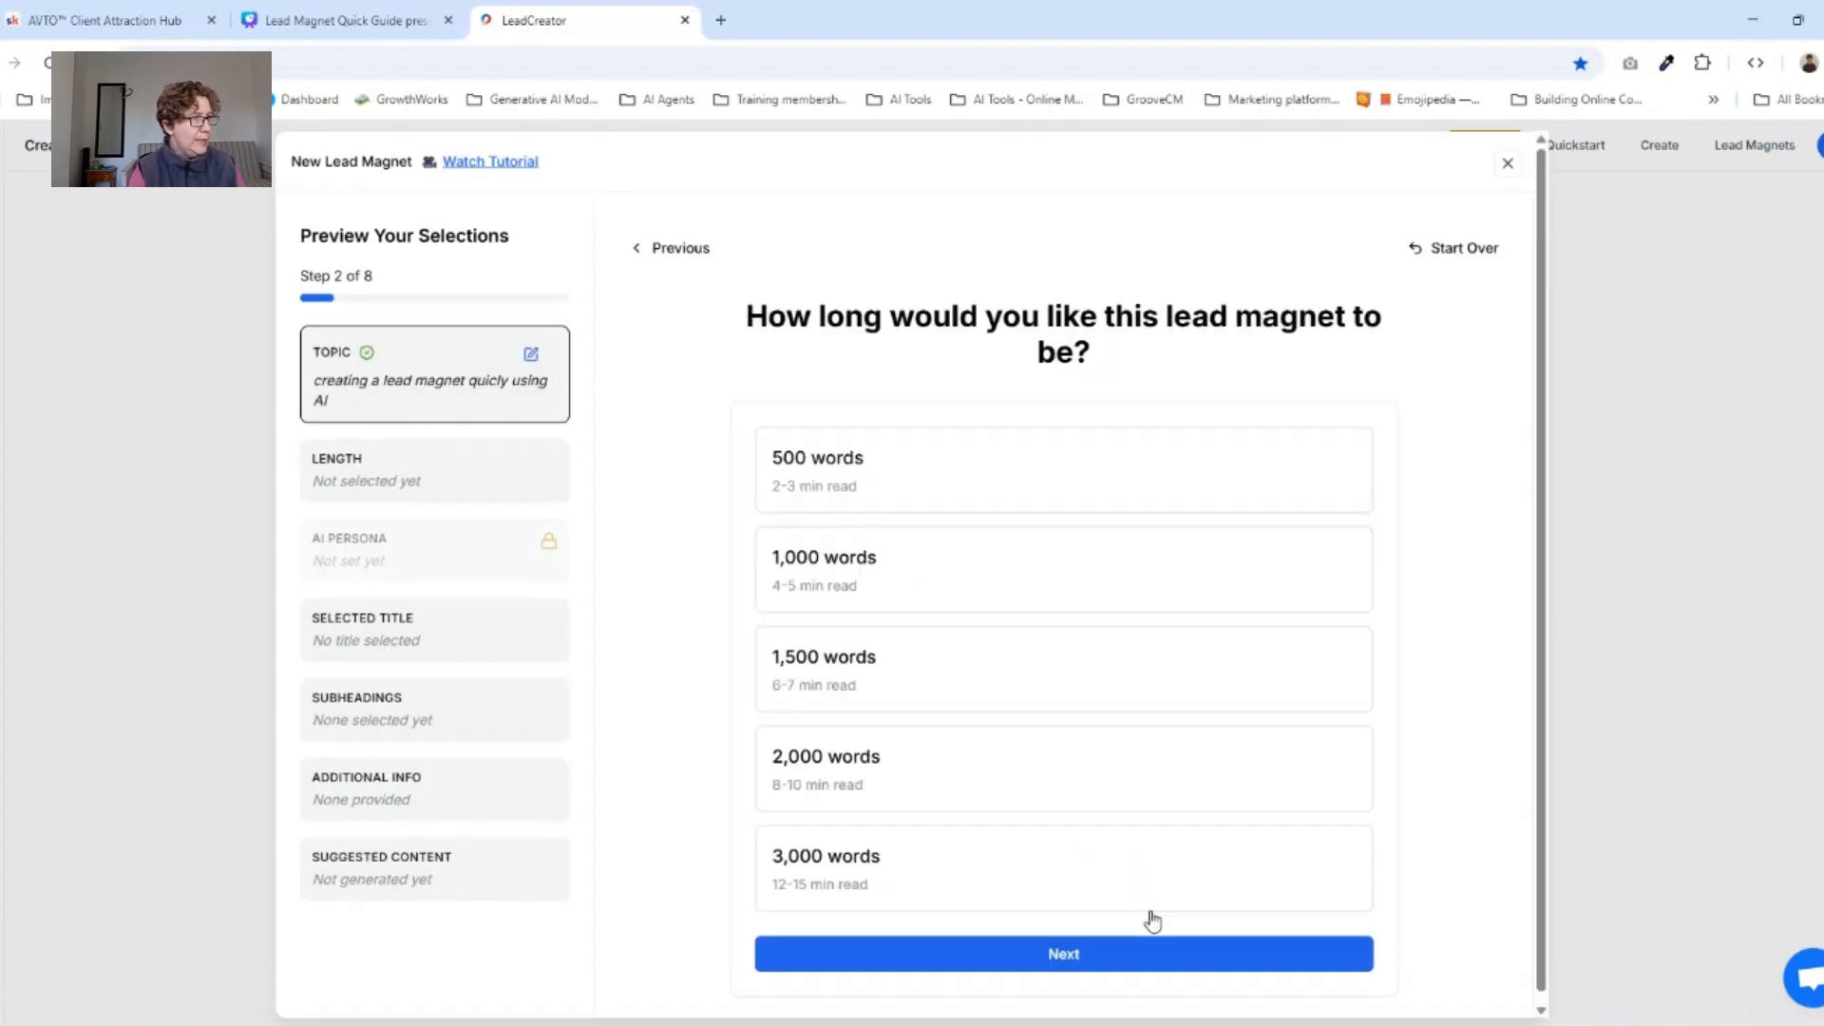
Choose a length of 500 words and the suggested title "Swift and Simple: AI in Lead Generation for Busy Minds".
click(860, 480)
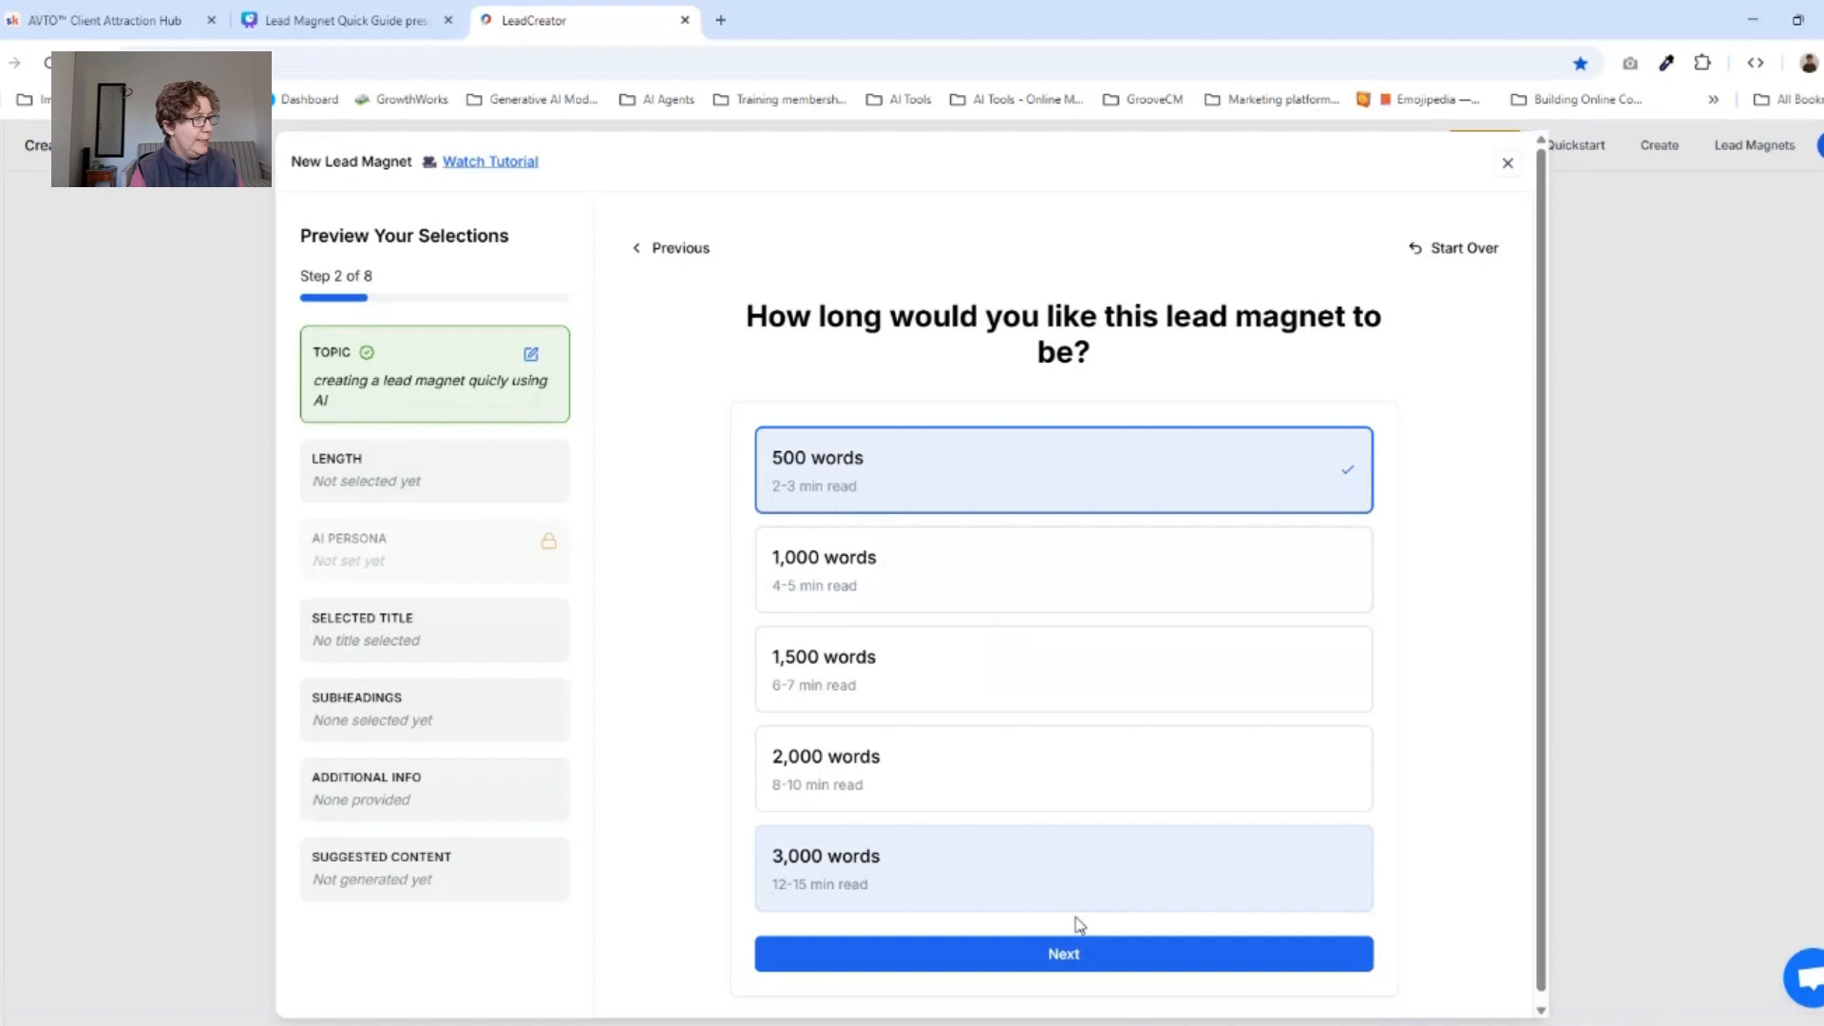
click(1071, 955)
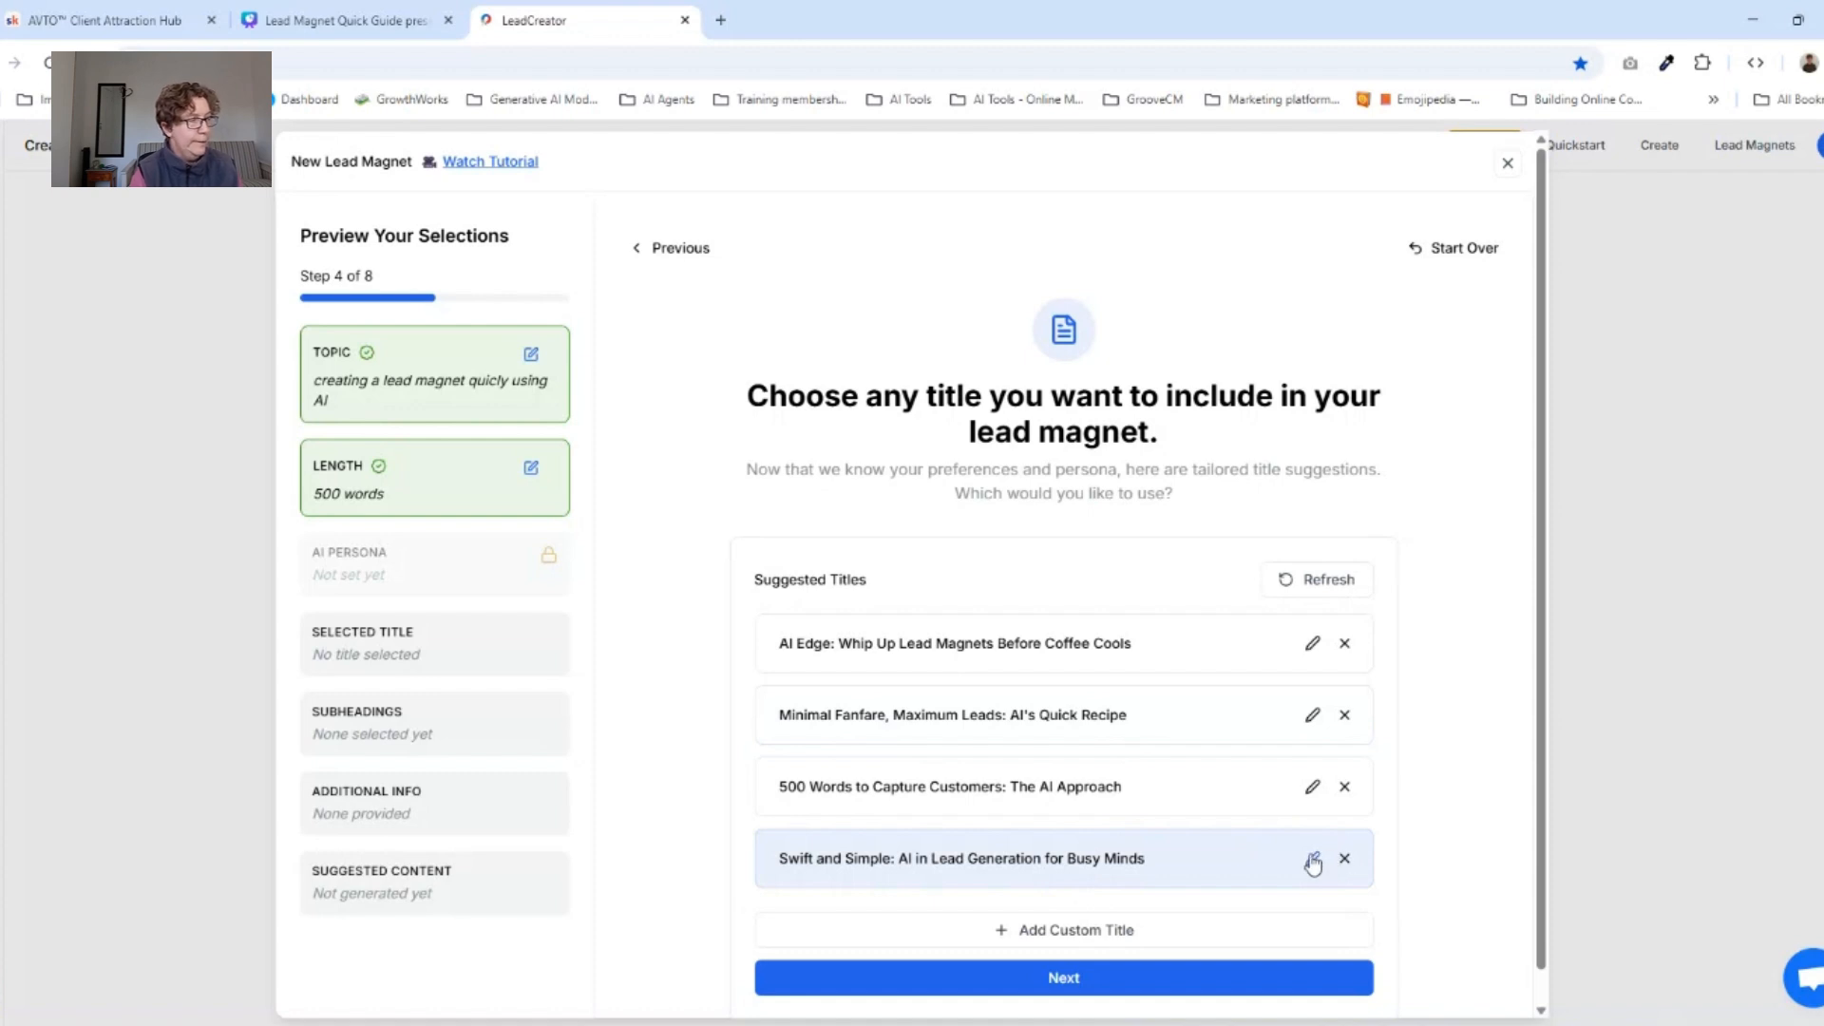
click(1230, 871)
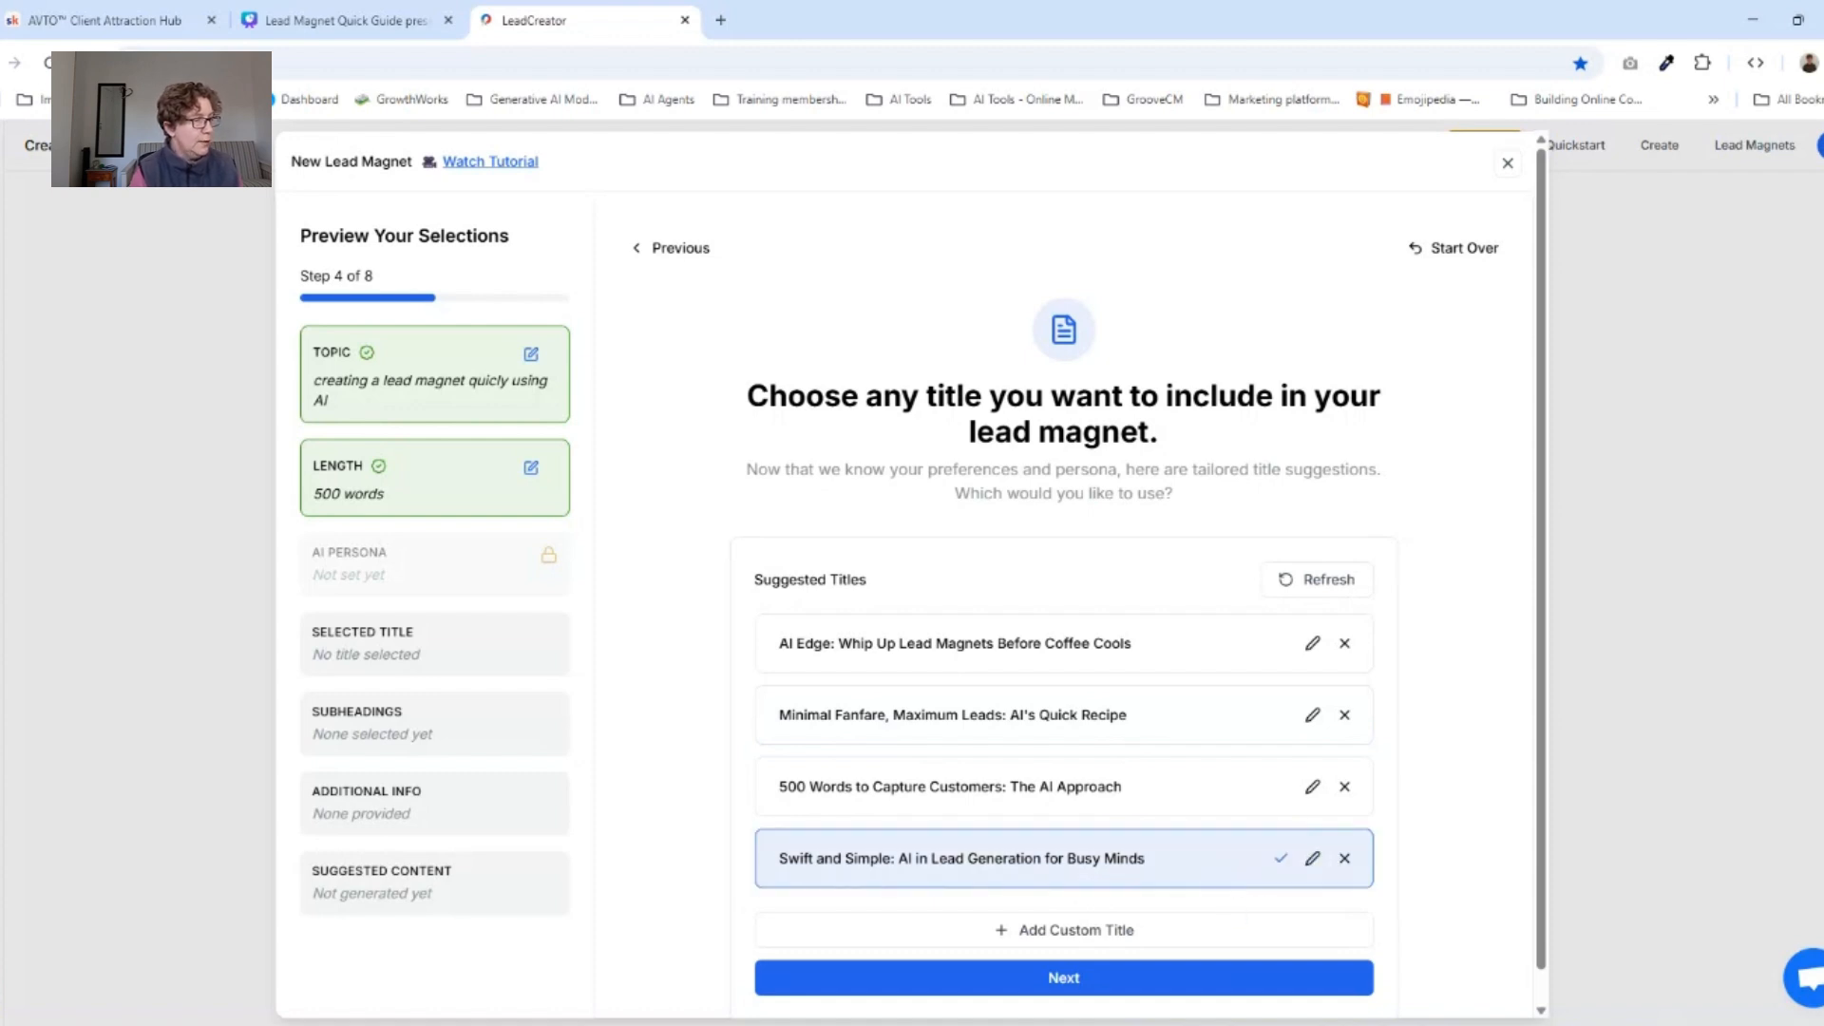
click(1194, 988)
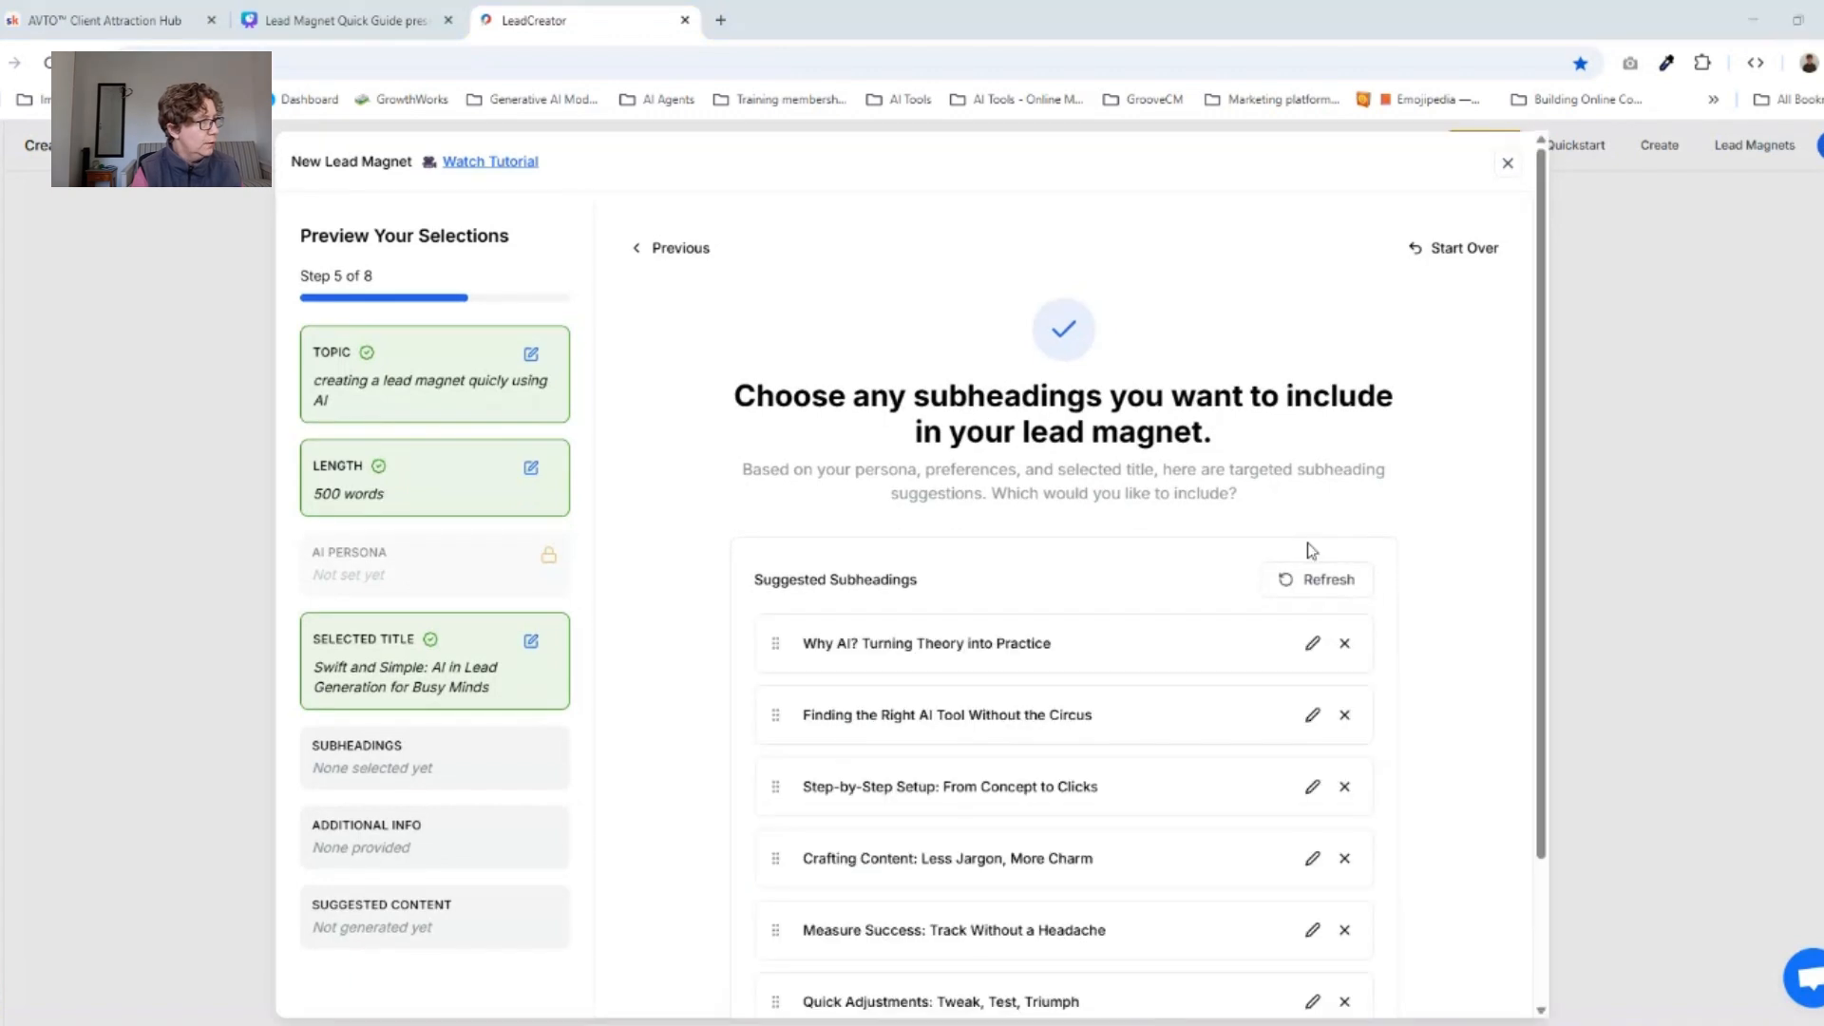
Include only the subheading "Finding the Right AI Tool Without the Circus" and continue without adding additional information.
click(1110, 730)
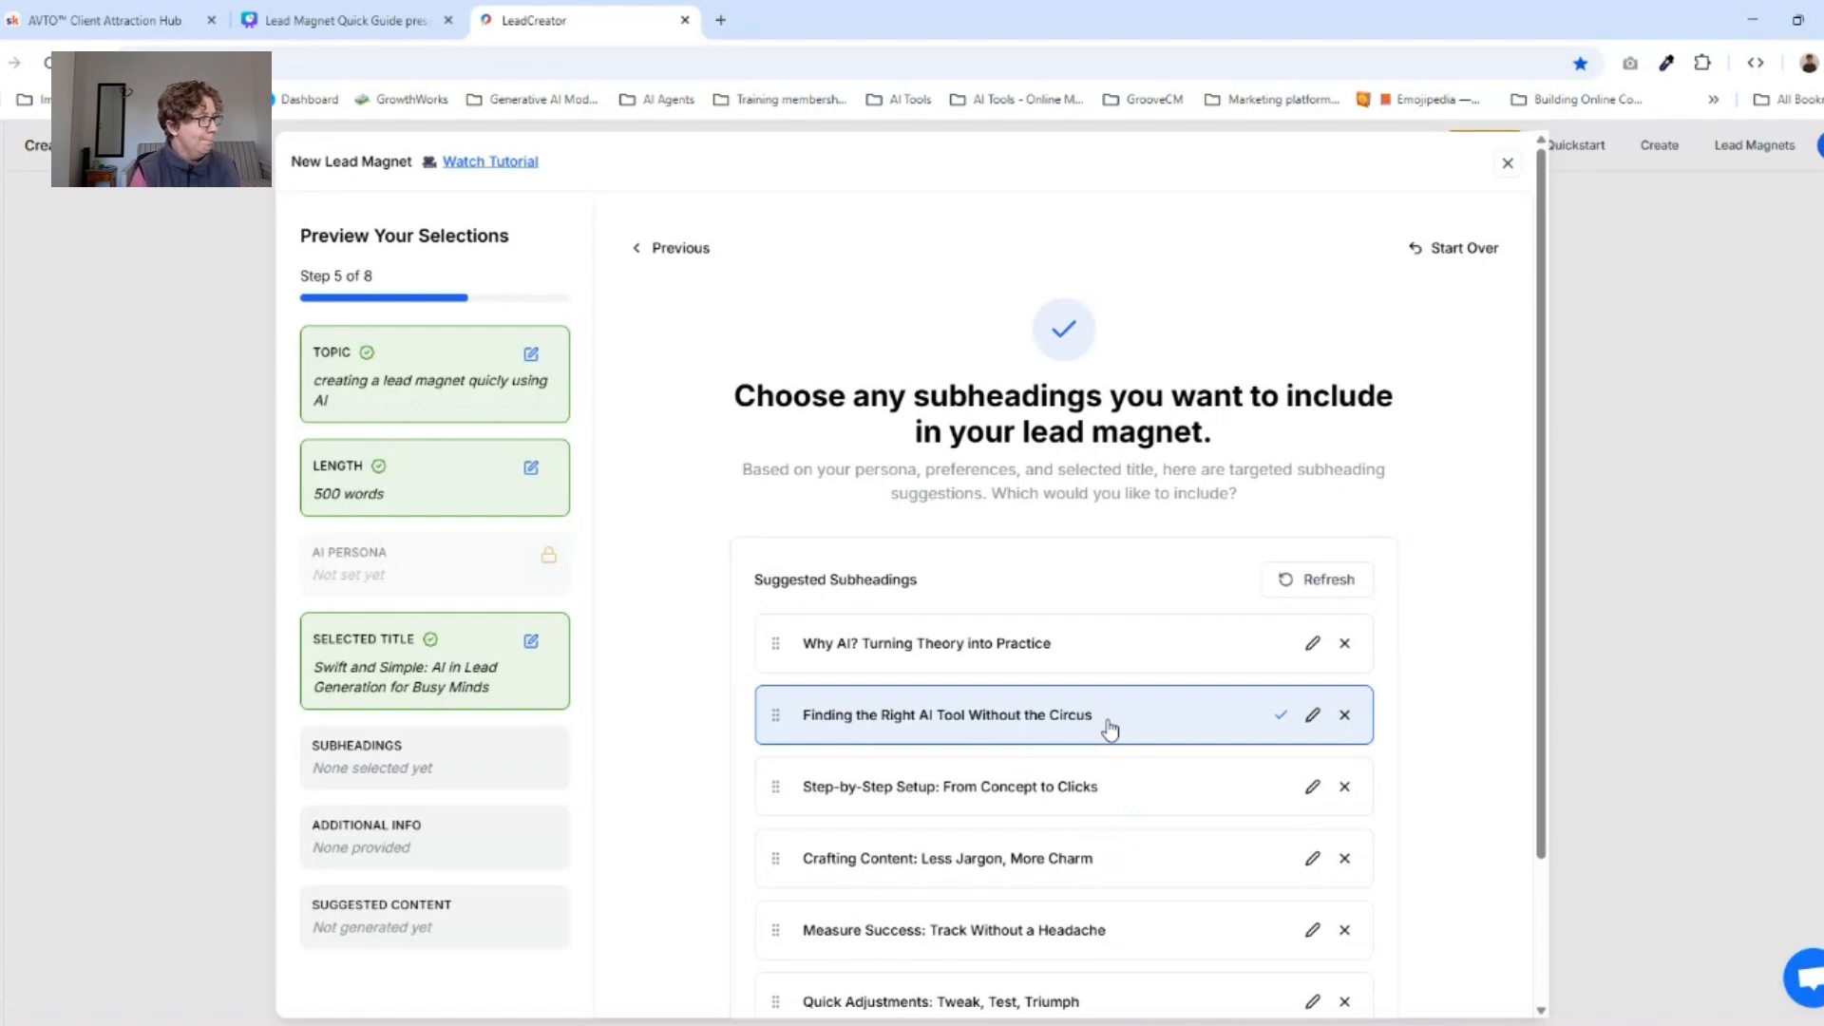
scroll(1110, 730, down, 2)
click(1264, 950)
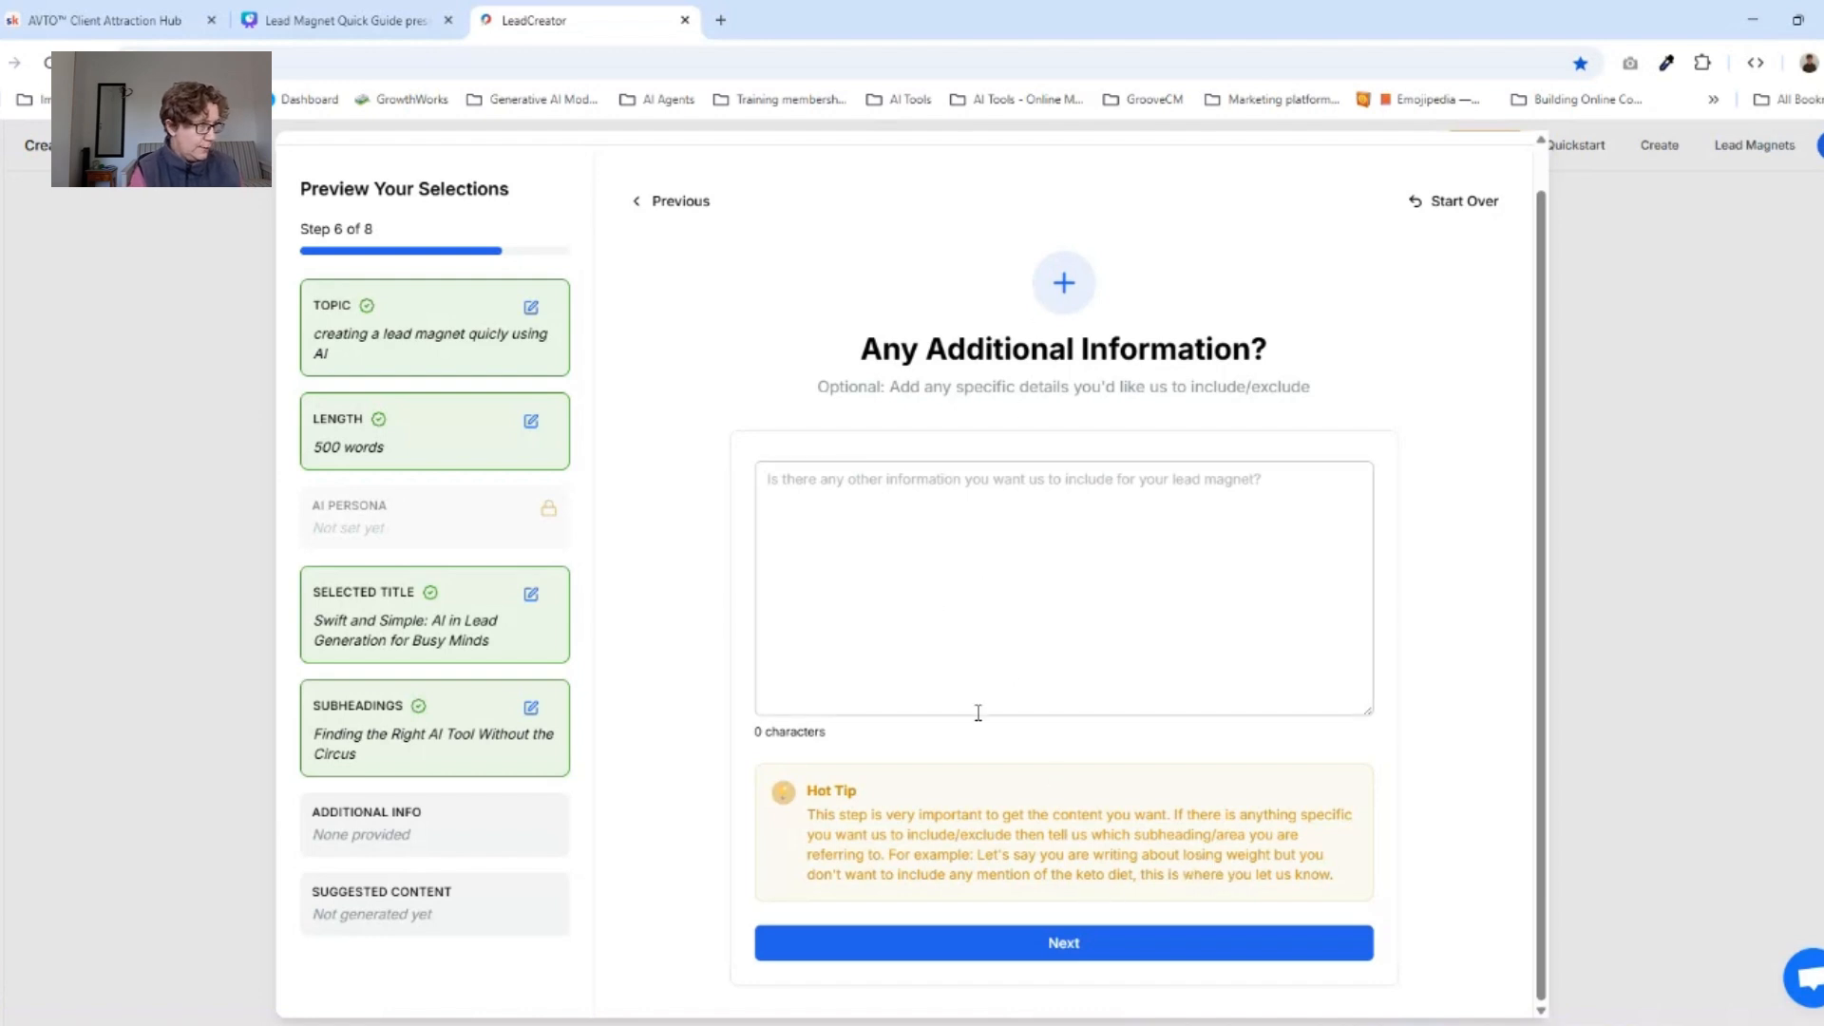
click(1061, 944)
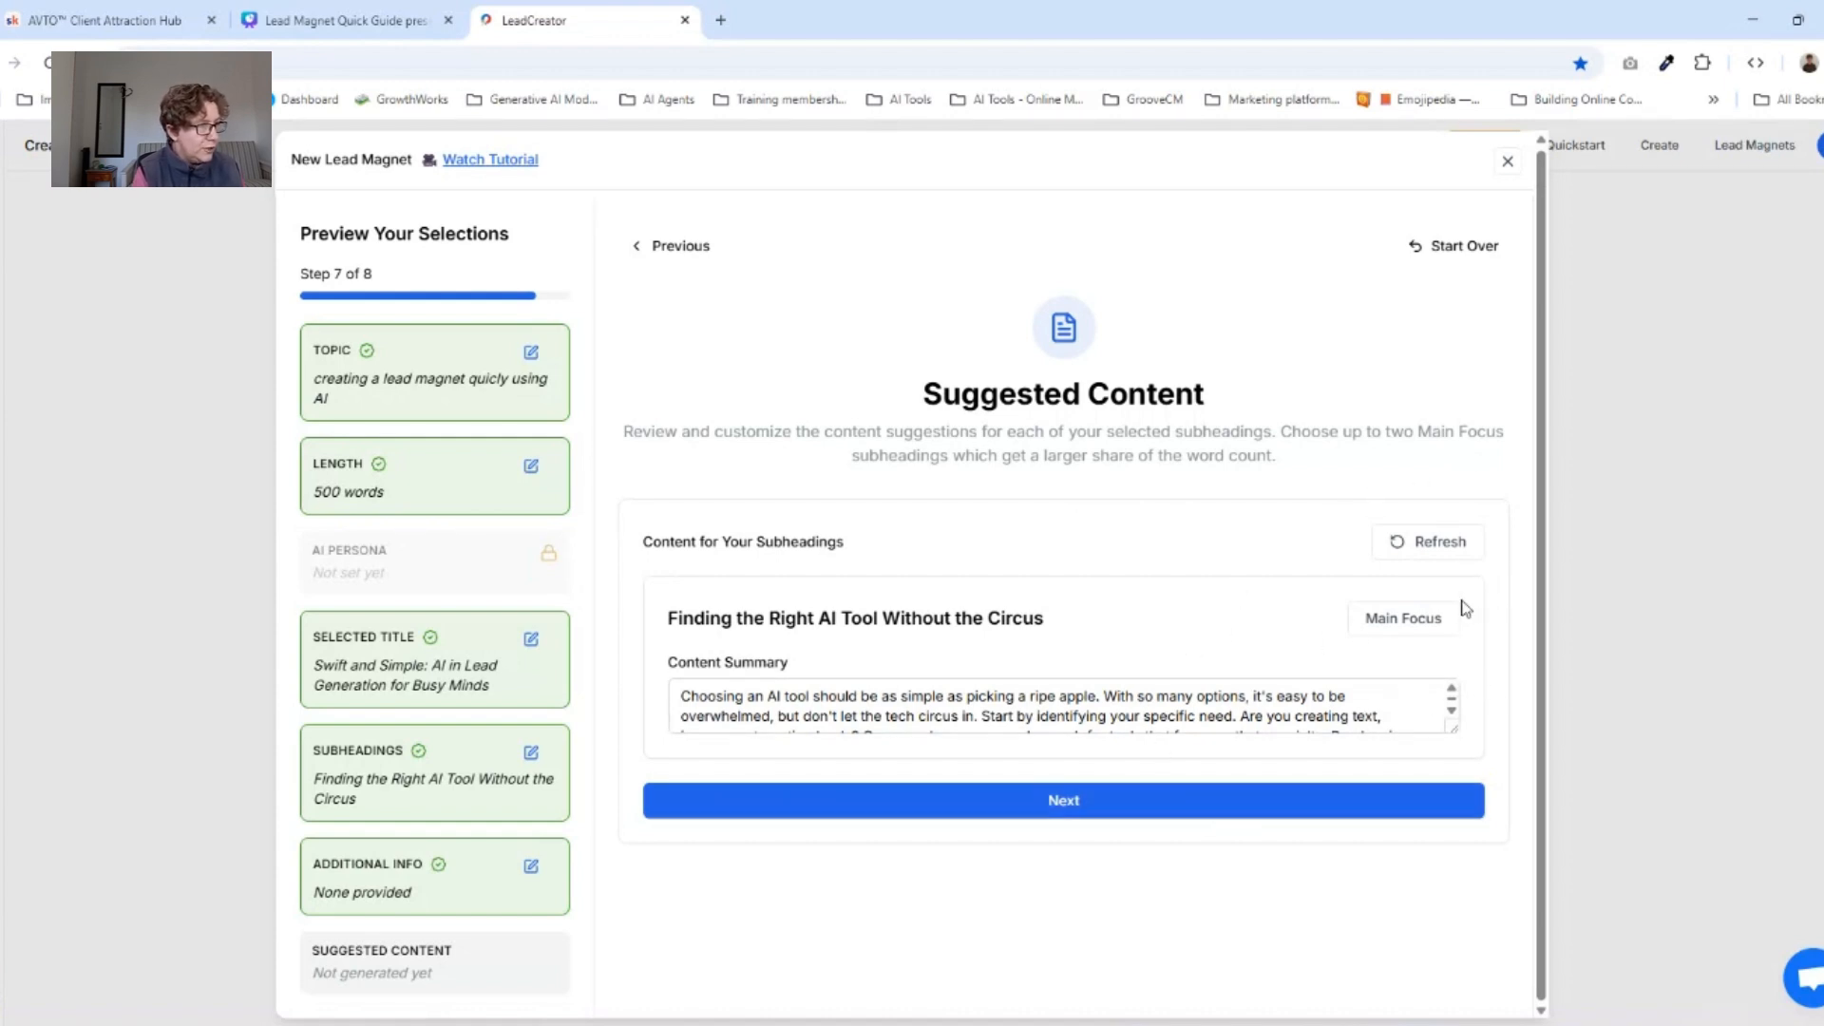
Mark the suggested subheading content as Main Focus and generate the lead magnet.
click(1420, 619)
click(1186, 816)
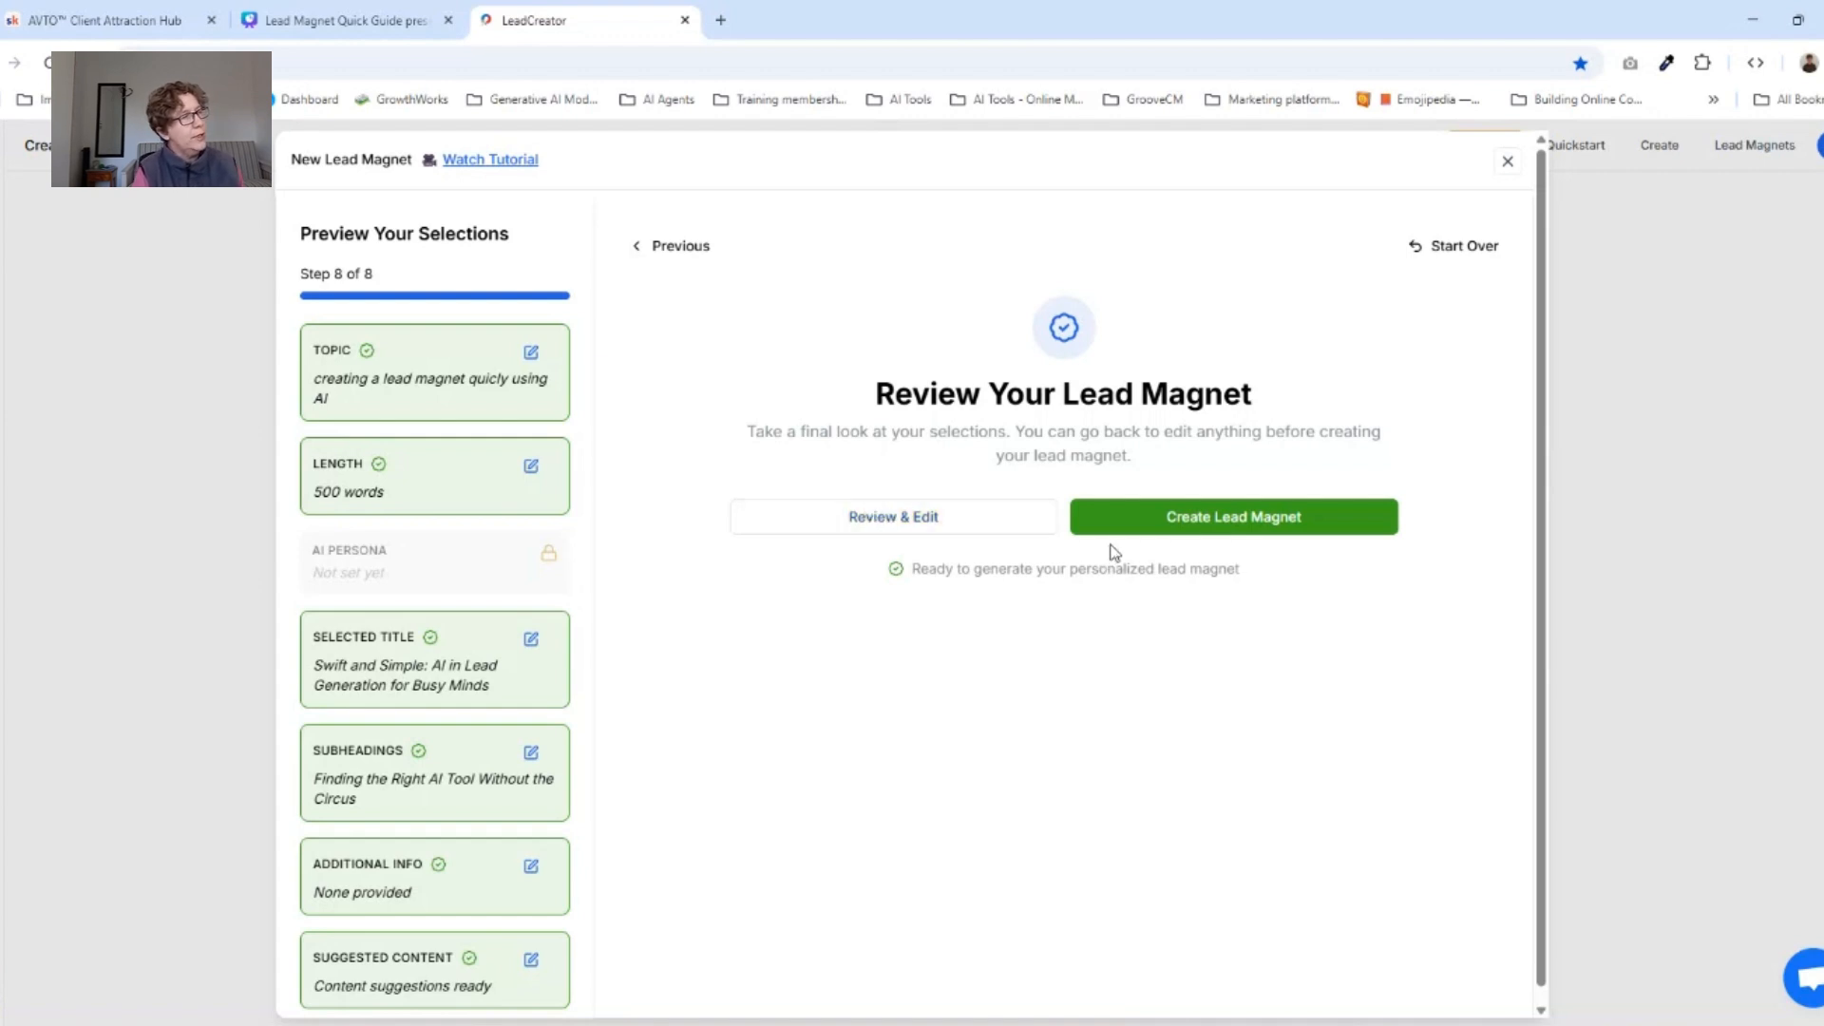
click(1136, 522)
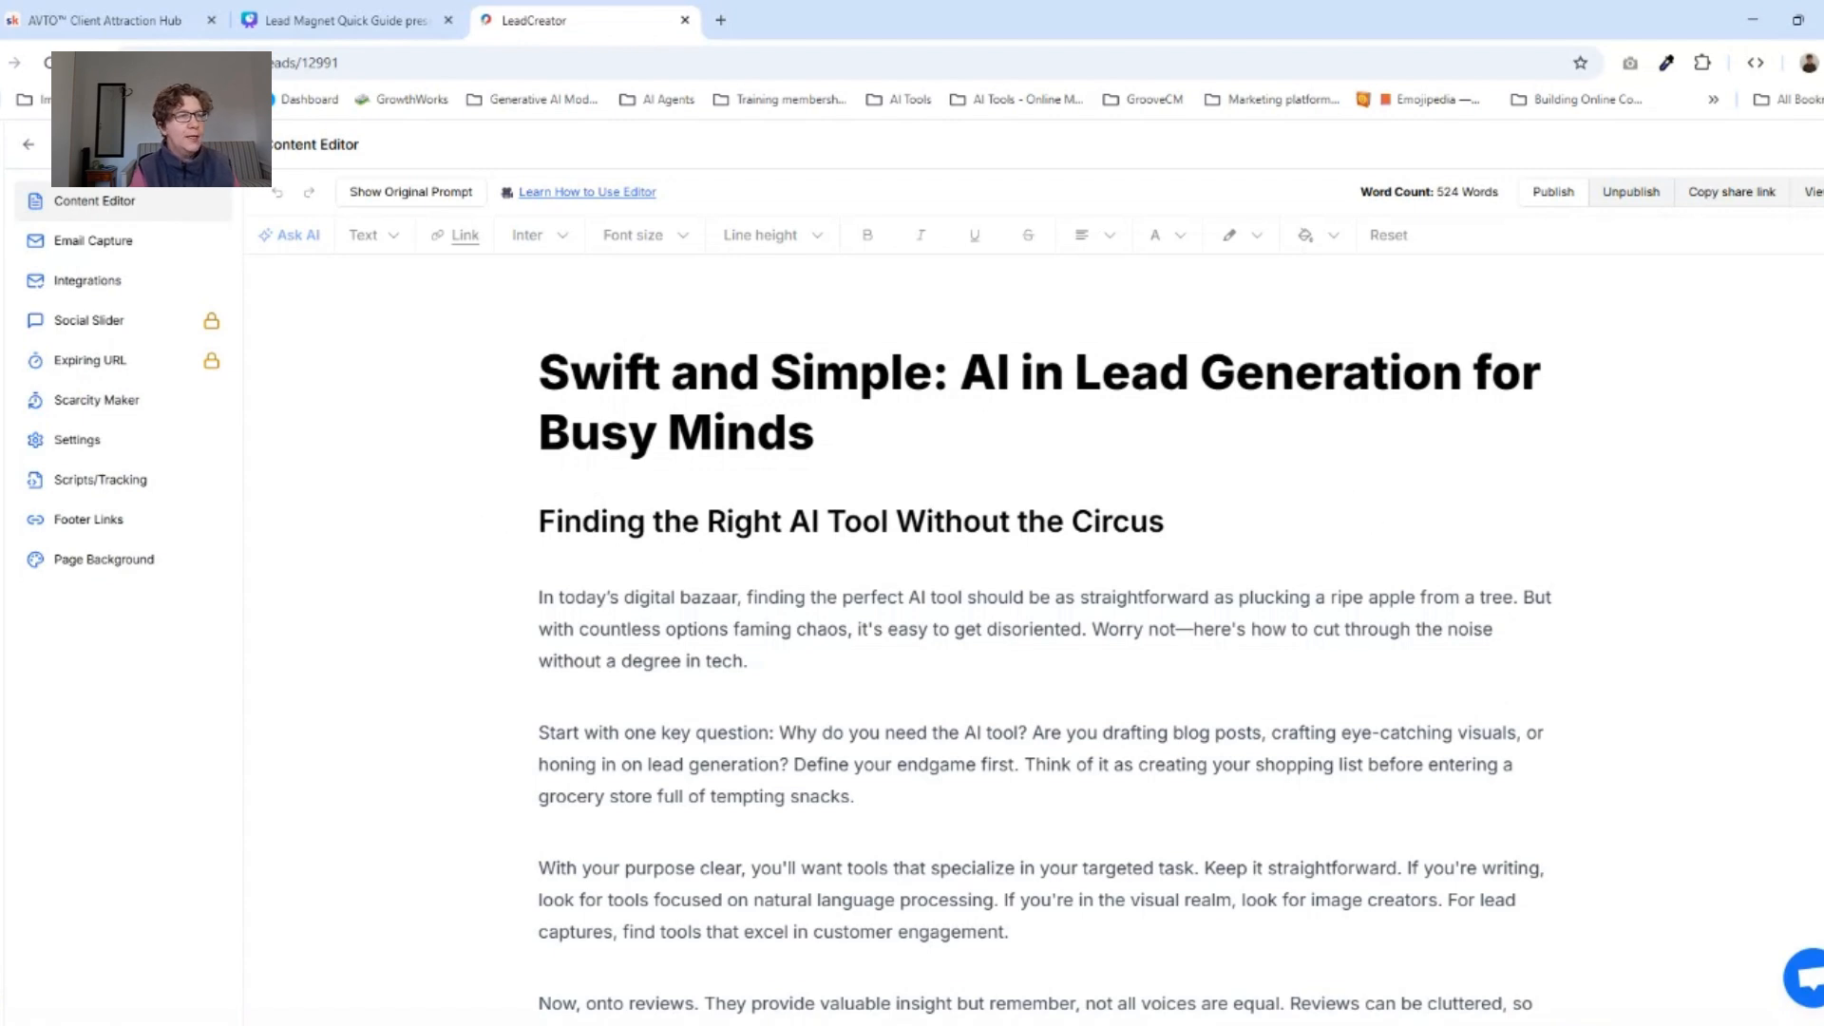
Review the generated text, add an empty paragraph after the opening paragraph, and check which content blocks can be inserted there.
scroll(1041, 636, down, 10)
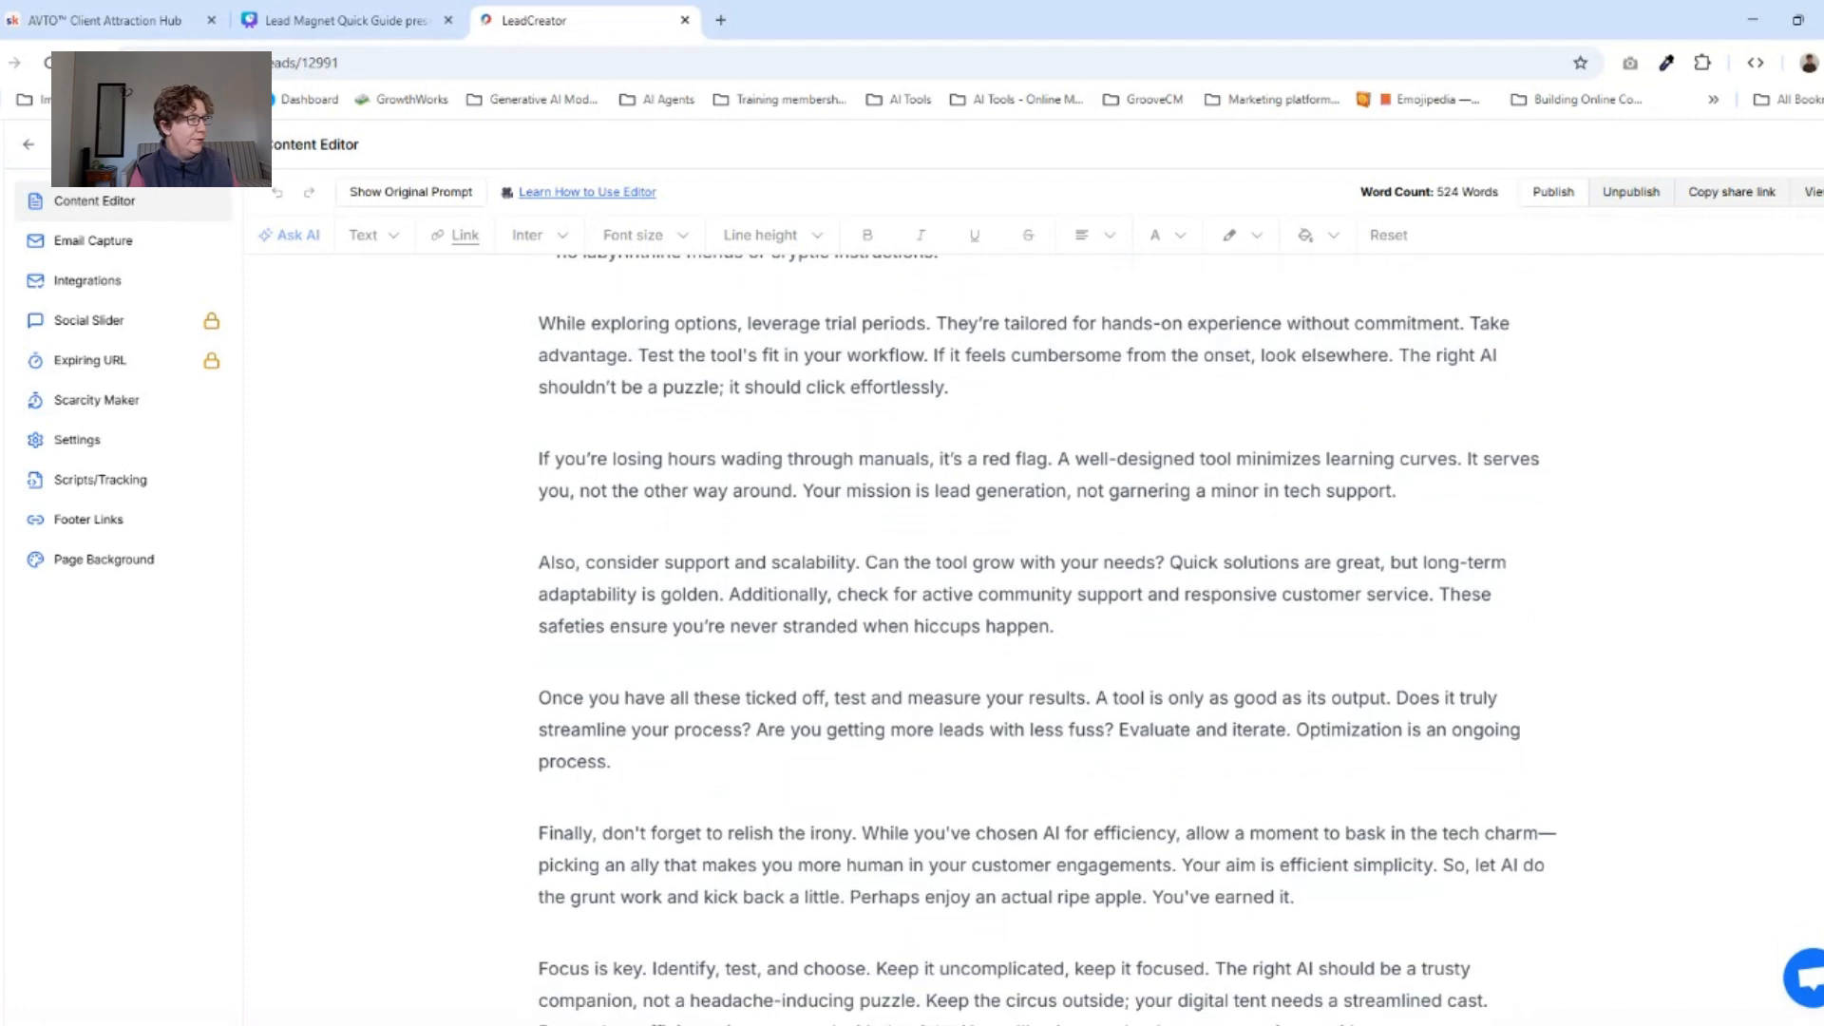
scroll(1041, 636, down, 3)
scroll(1041, 637, up, 13)
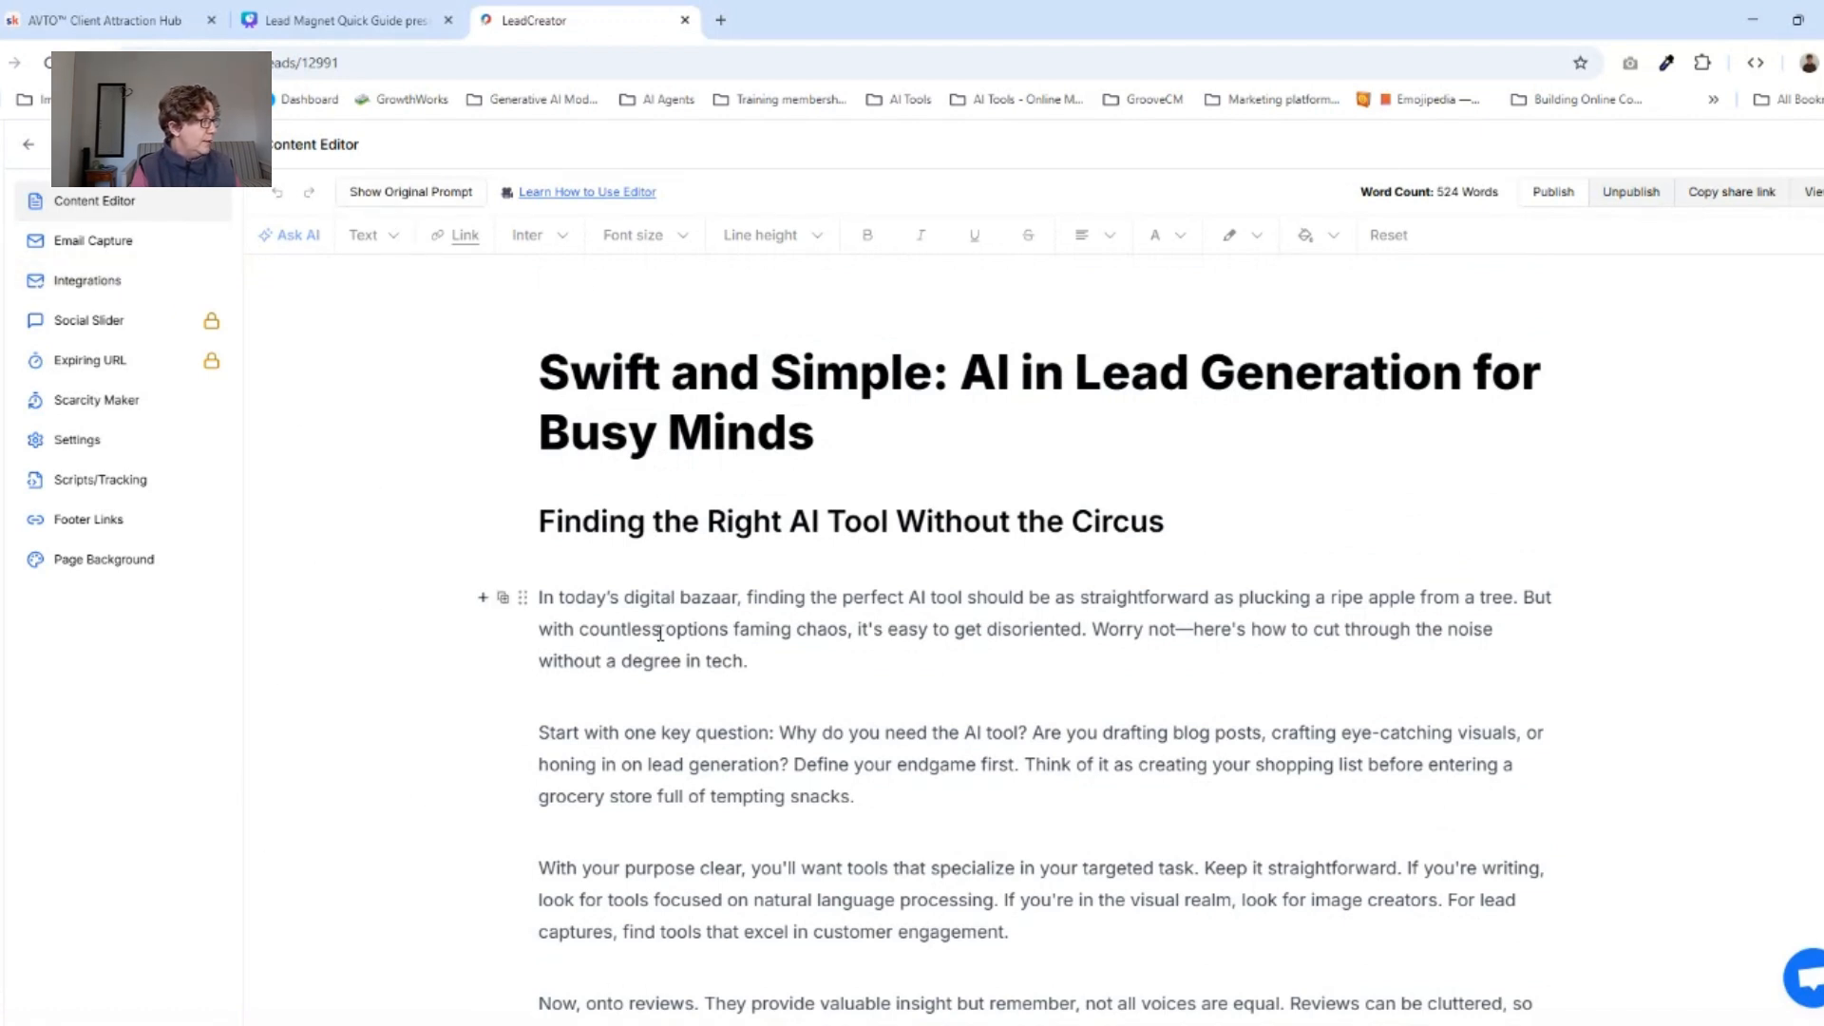
click(607, 684)
click(775, 651)
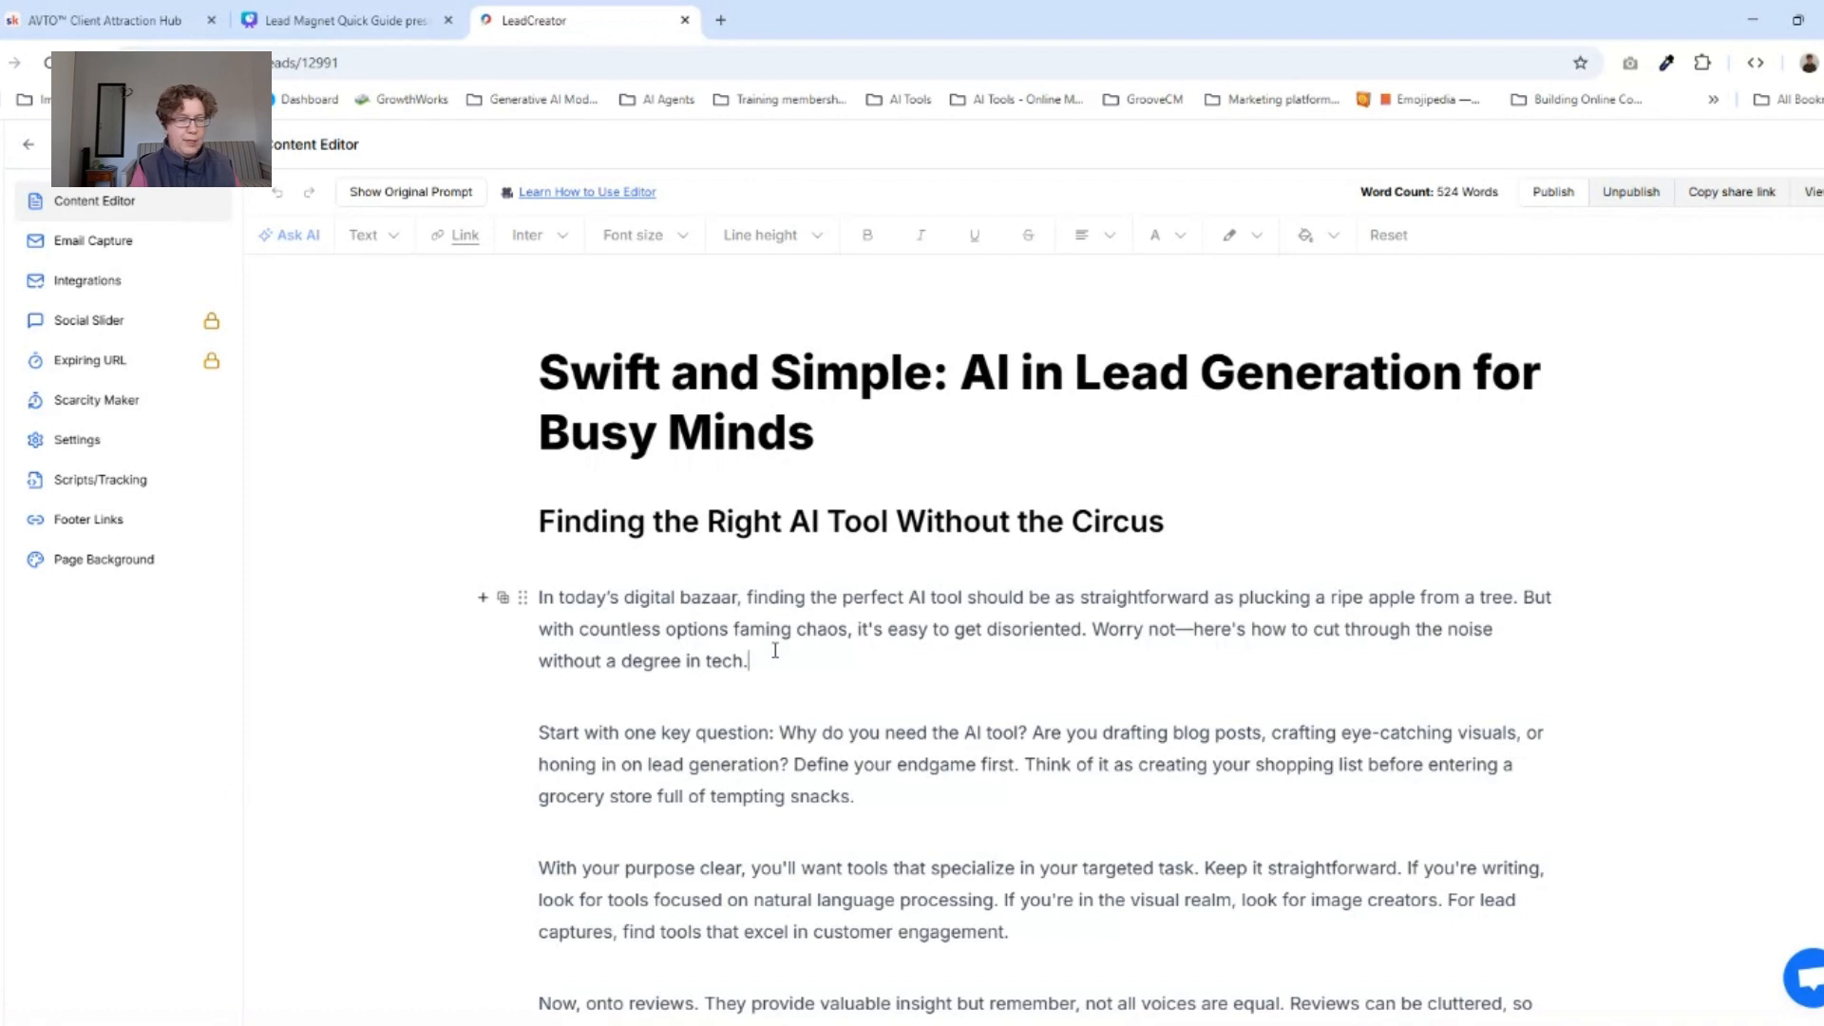
key(Return)
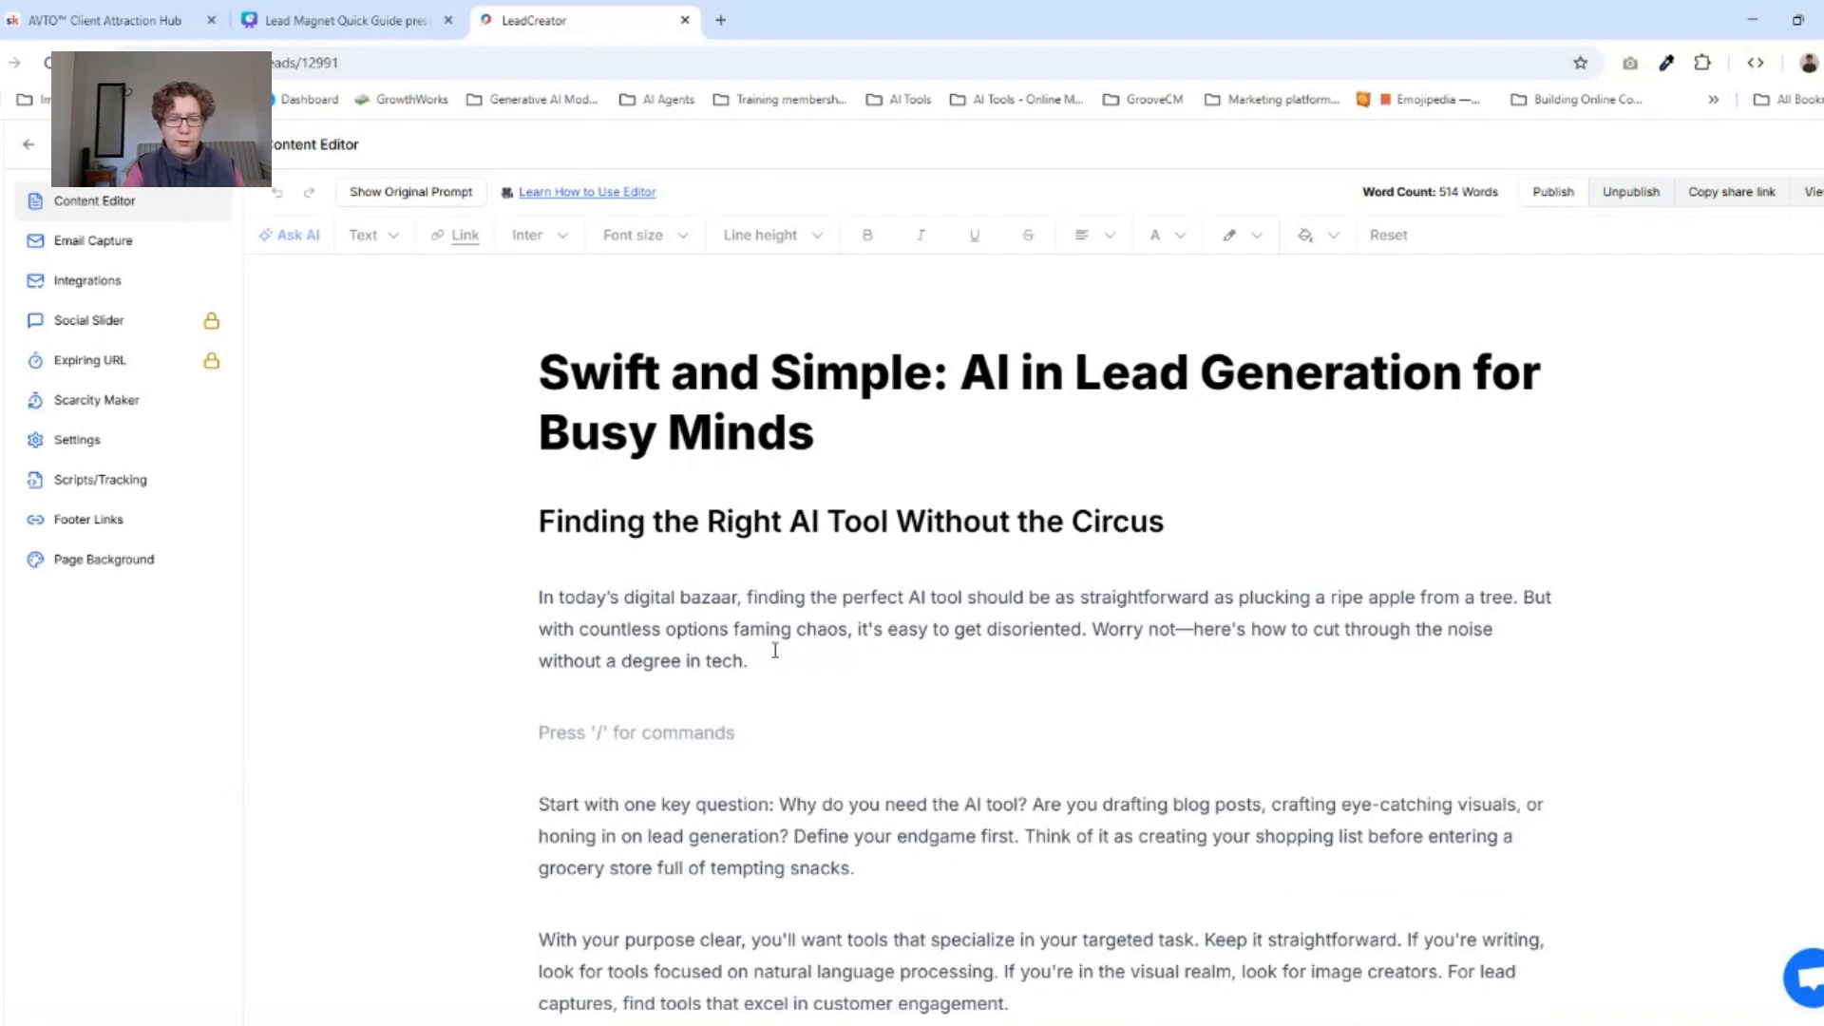
text(/)
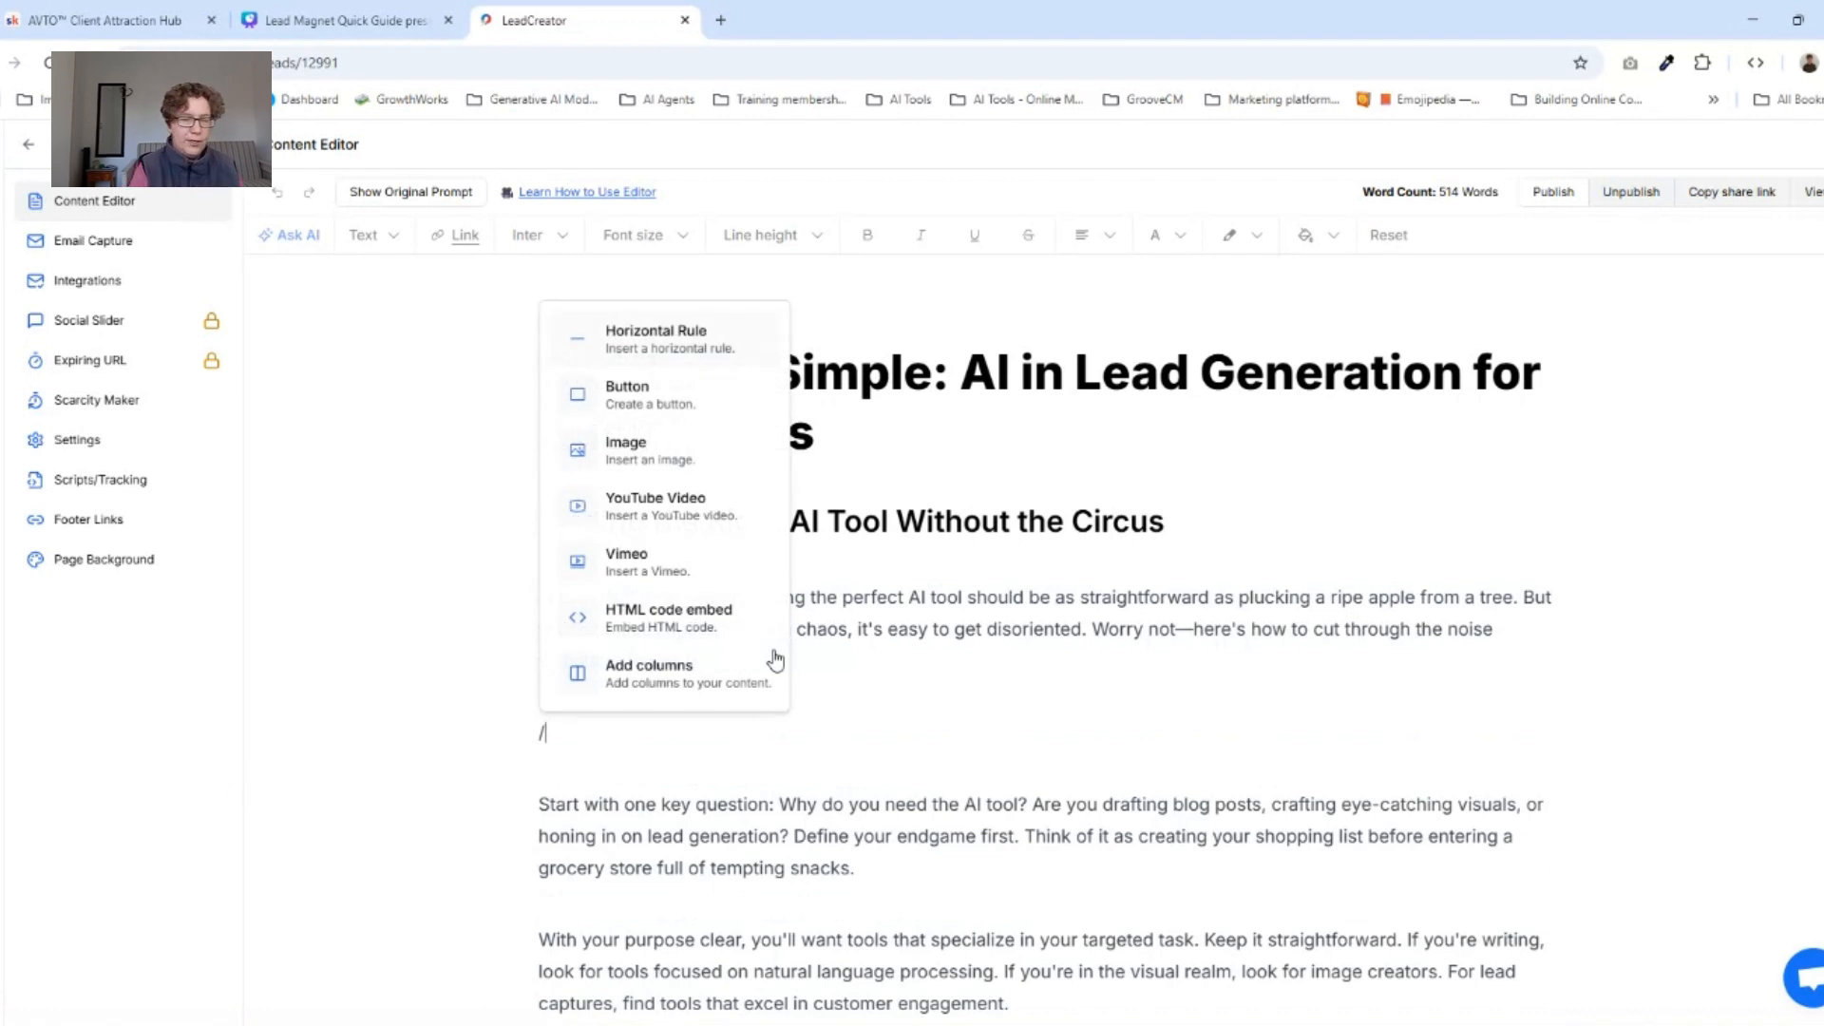
key(BackSpace)
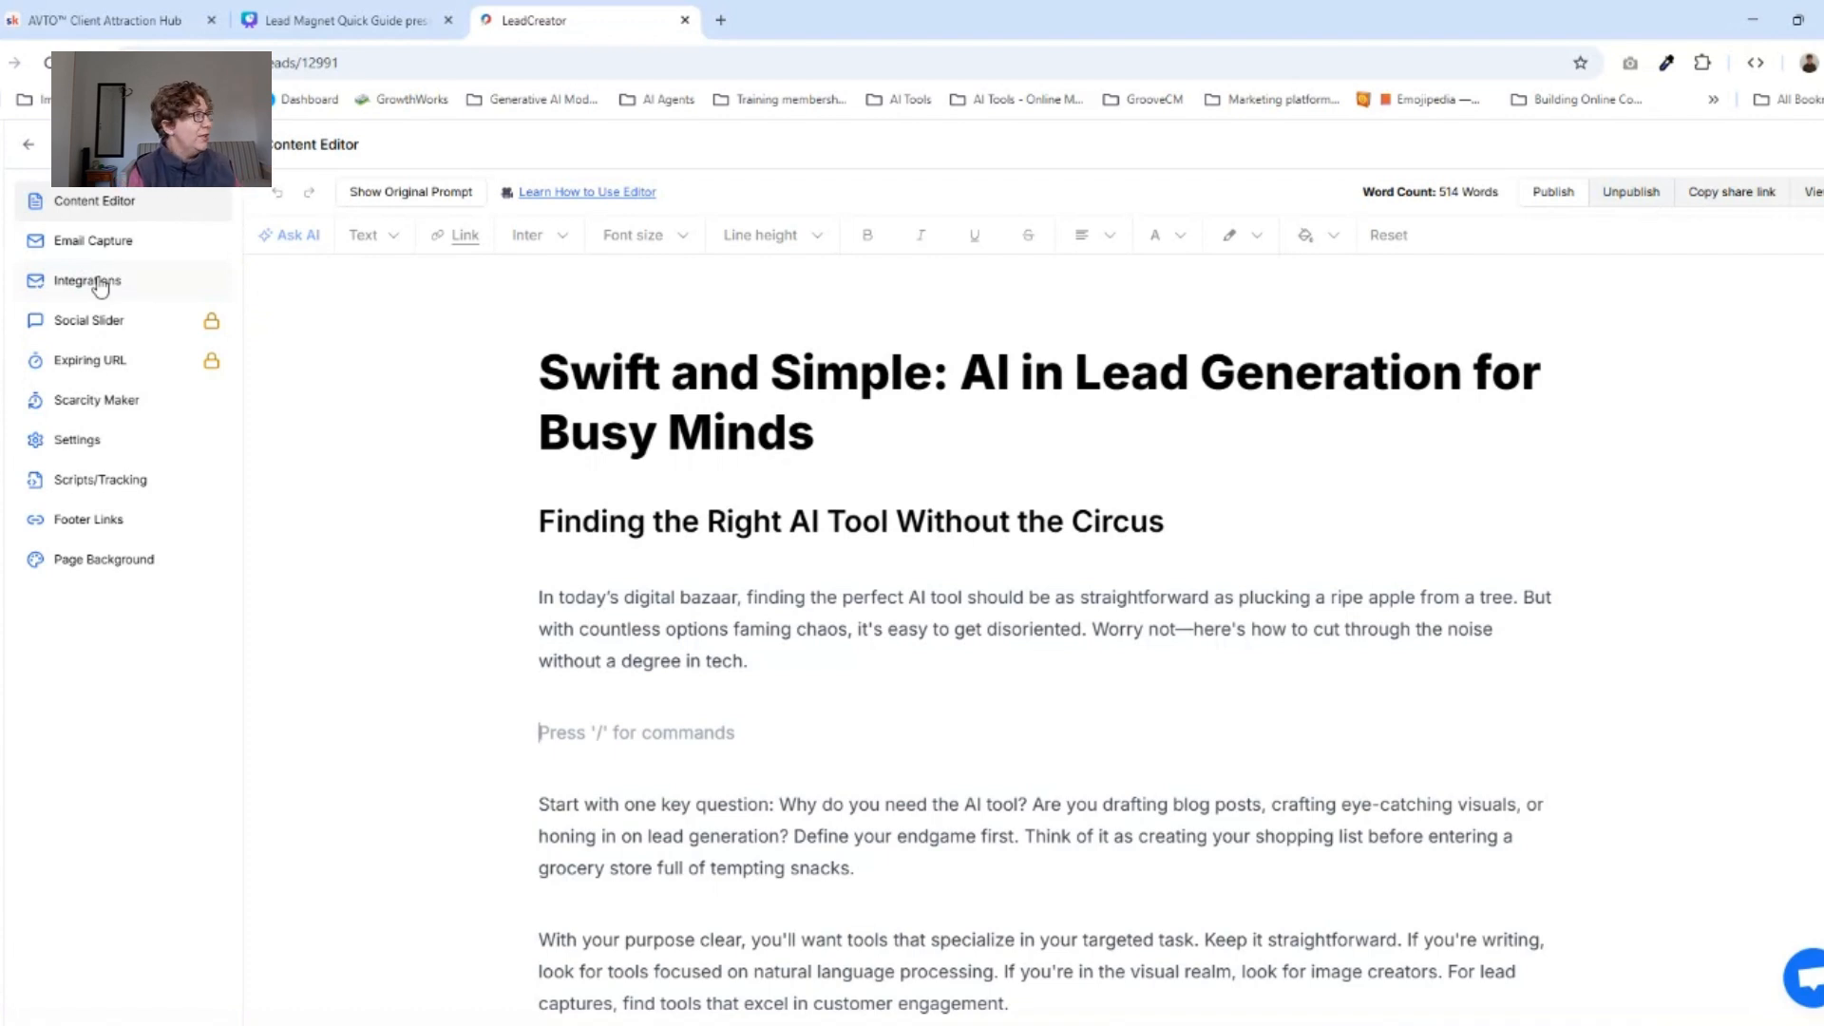
Publish the lead magnet, view its published page, and return to the content editor.
click(1542, 195)
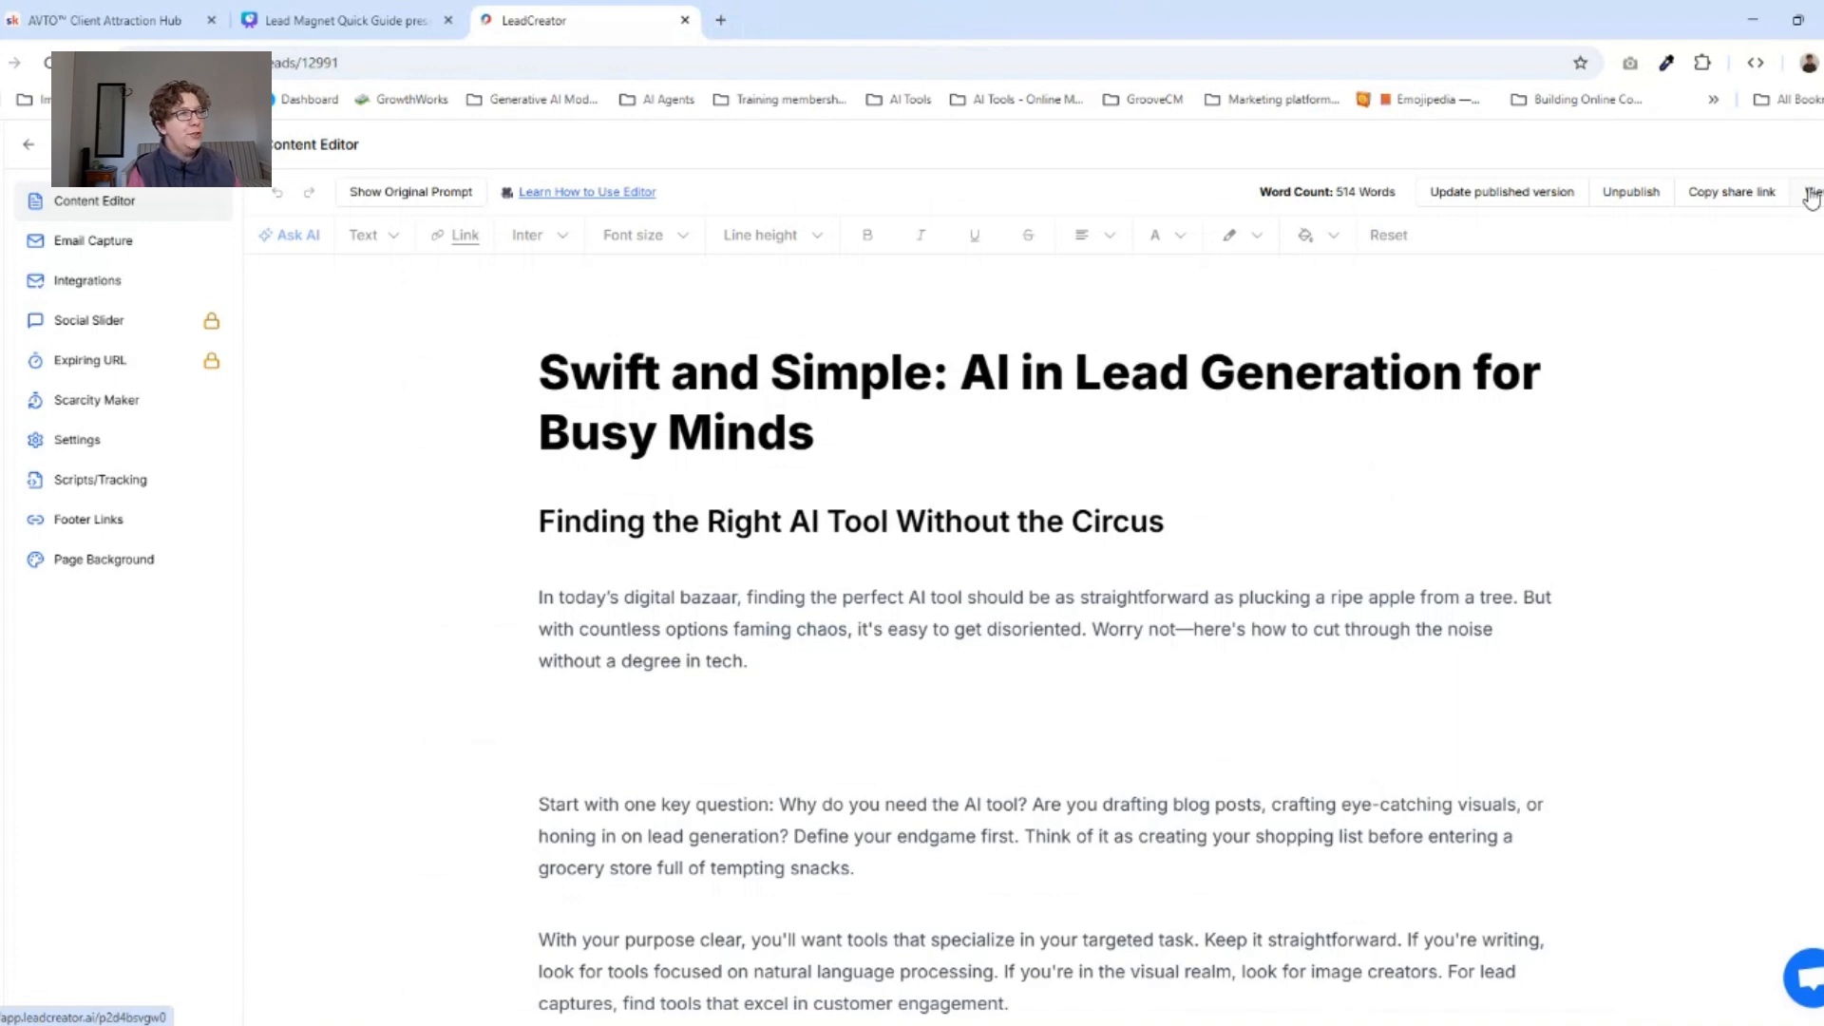
click(1811, 195)
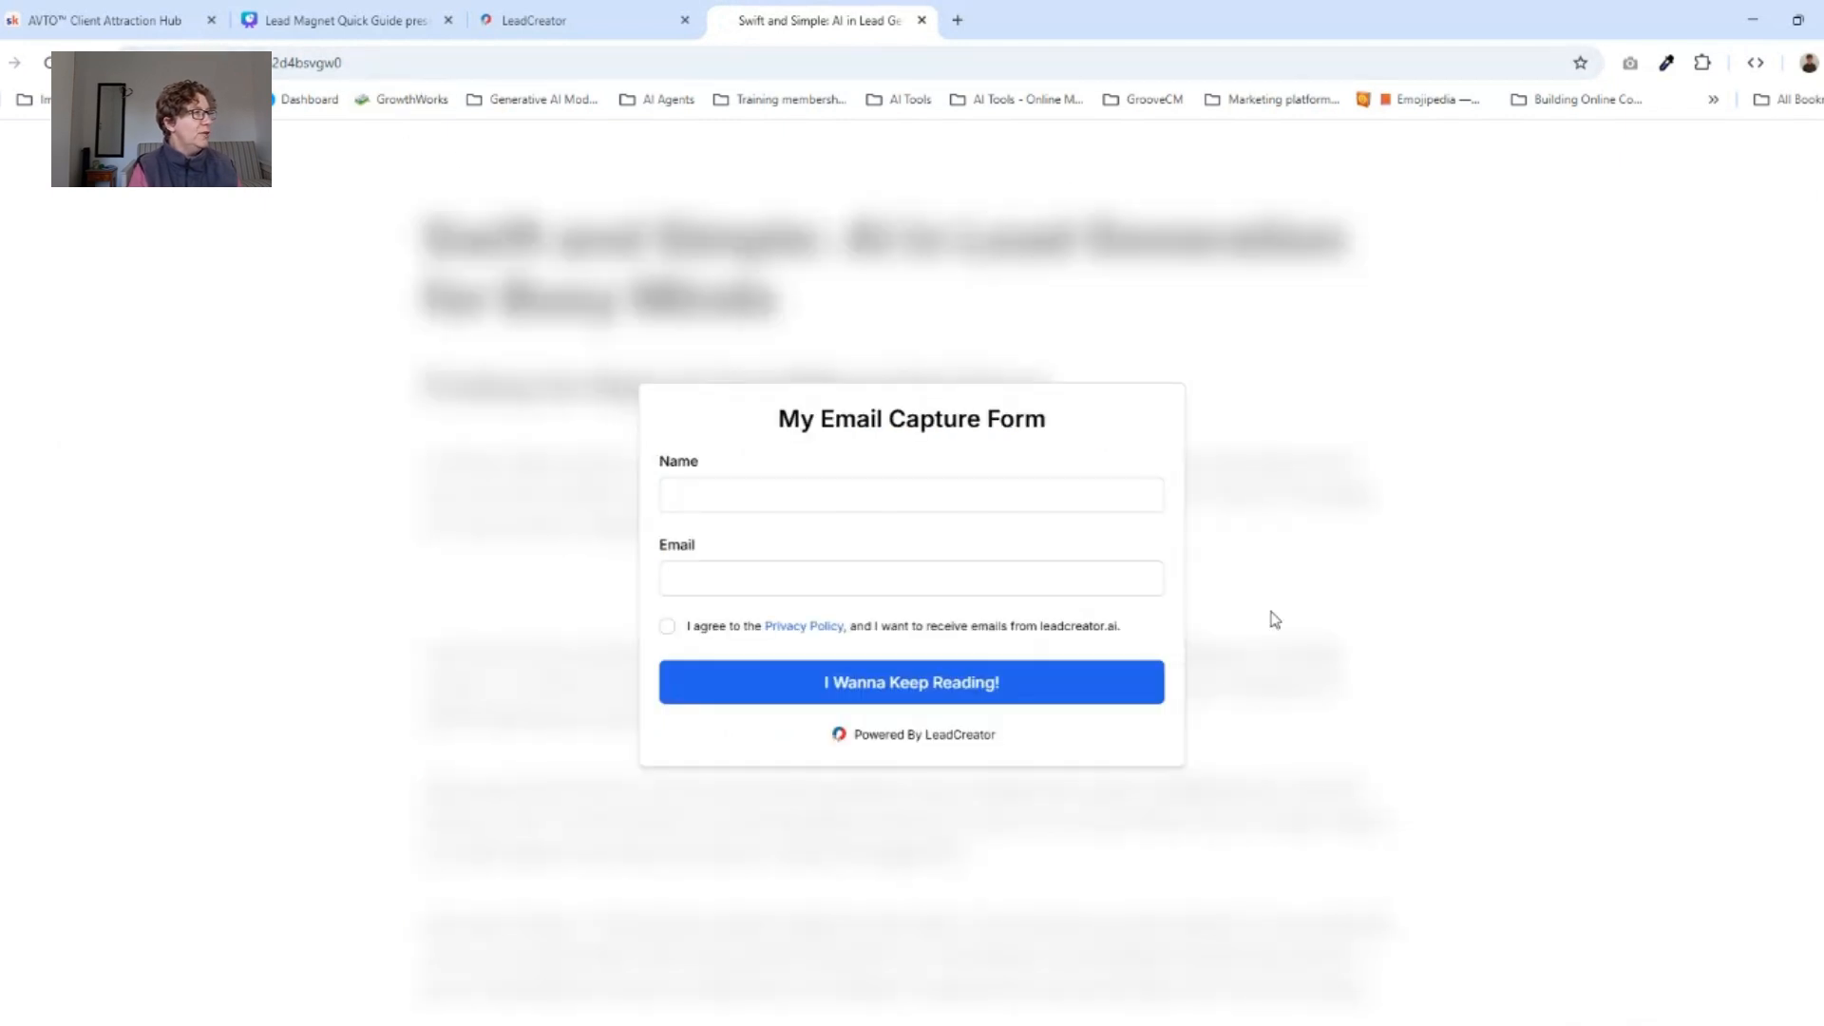
click(921, 20)
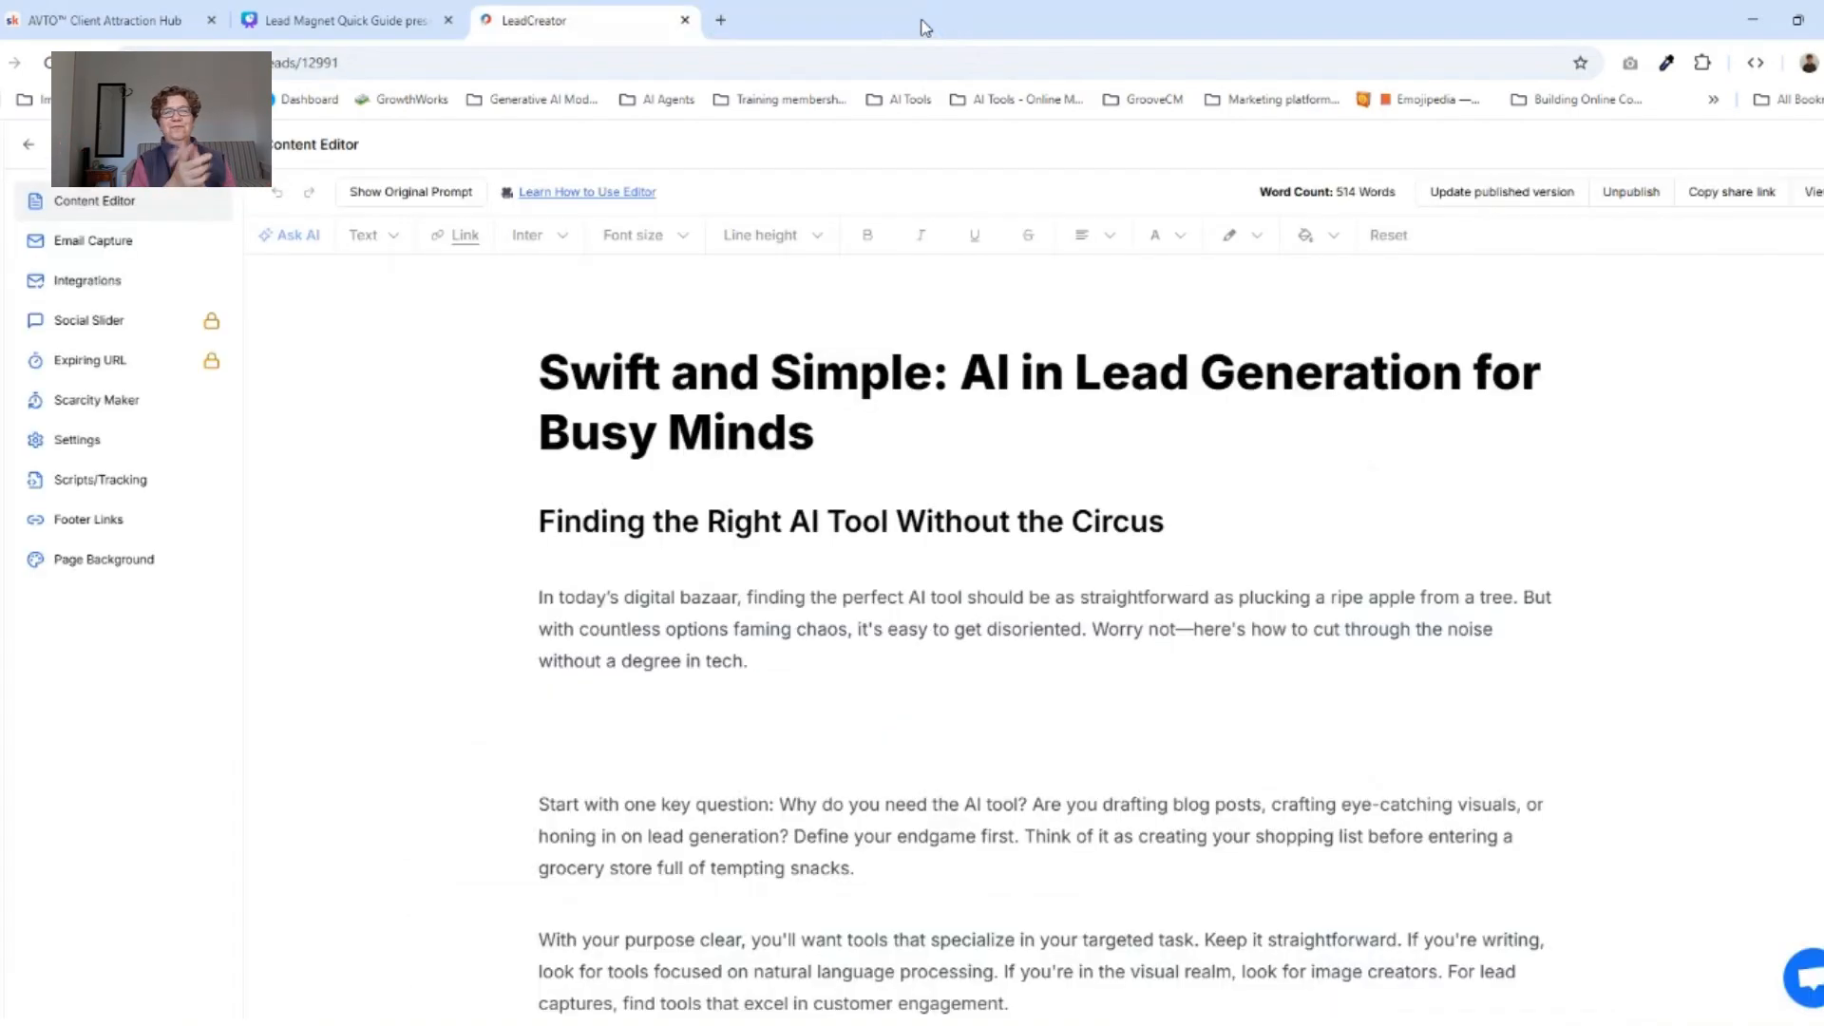